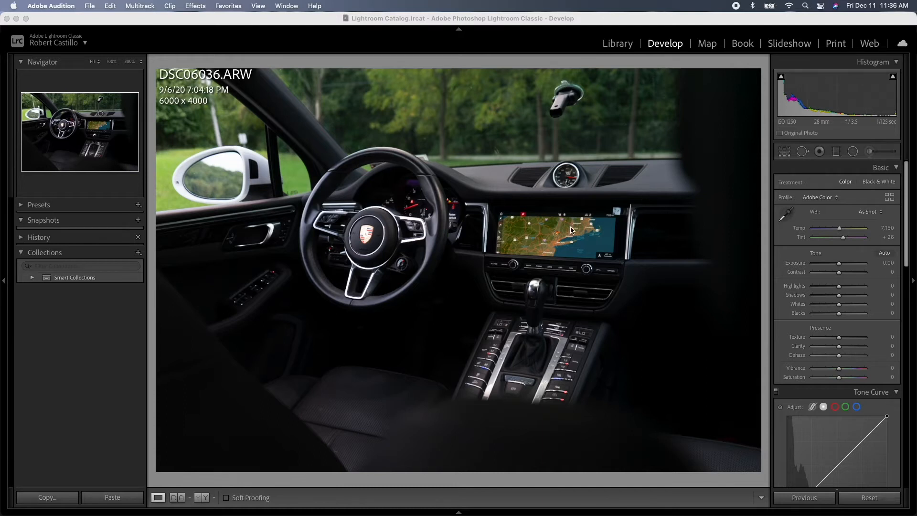
# - Raise the photo's exposure to +0.40 and expand the lens correction settings to check the profile corrections
pyautogui.click(840, 266)
pyautogui.moveTo(840, 266); pyautogui.dragTo(841, 266)
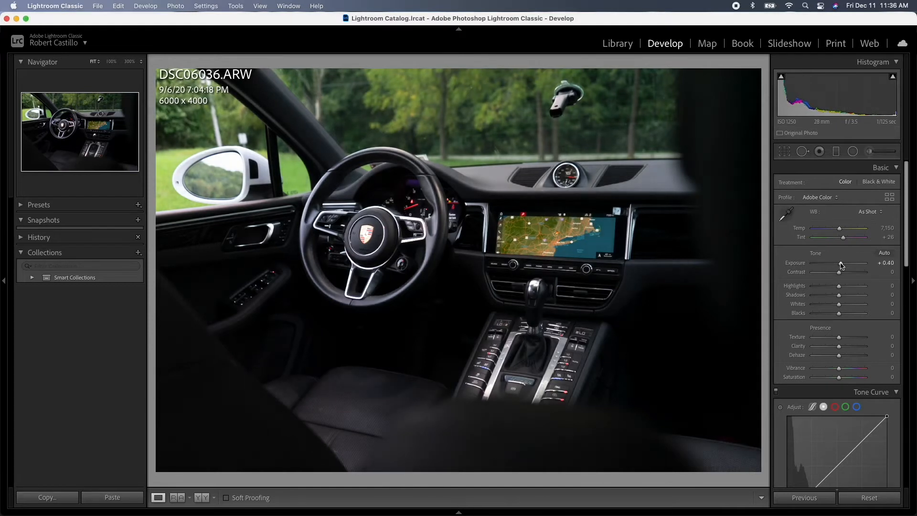
pyautogui.scroll(-10, 836, 286)
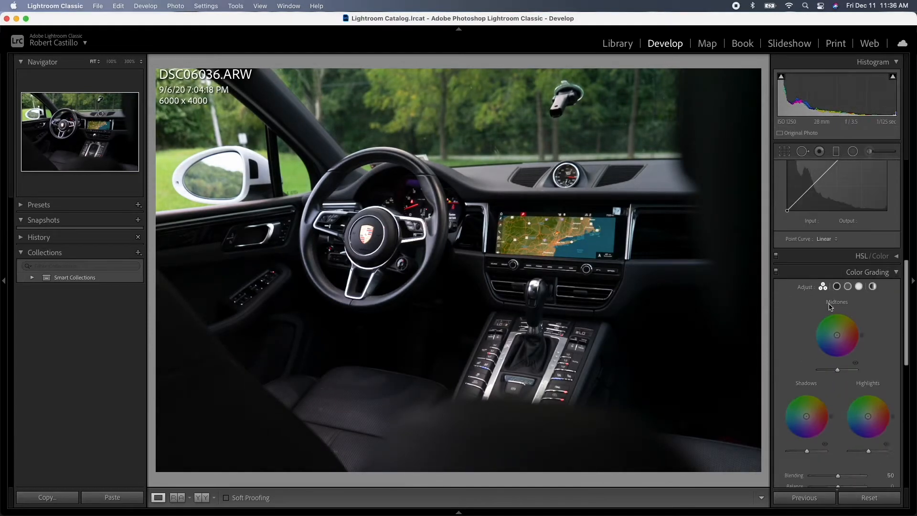
pyautogui.scroll(-8, 830, 307)
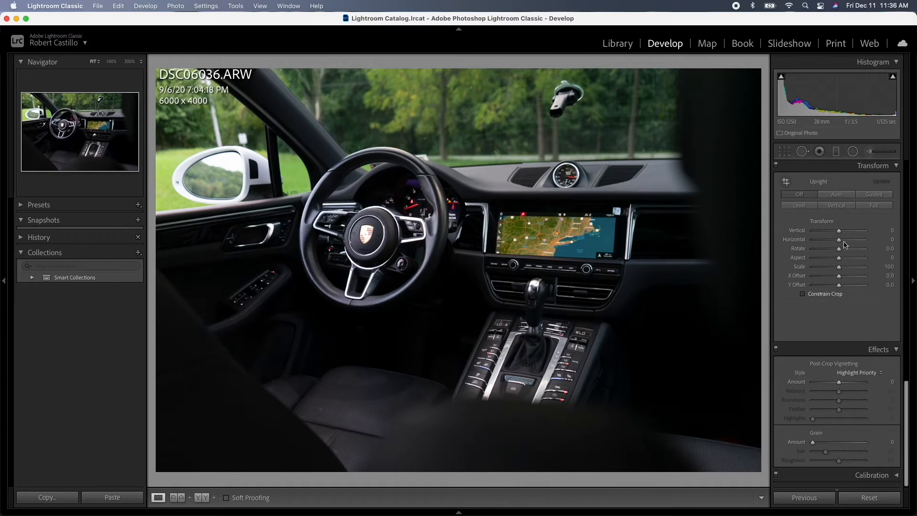
pyautogui.scroll(2, 854, 196)
pyautogui.click(858, 193)
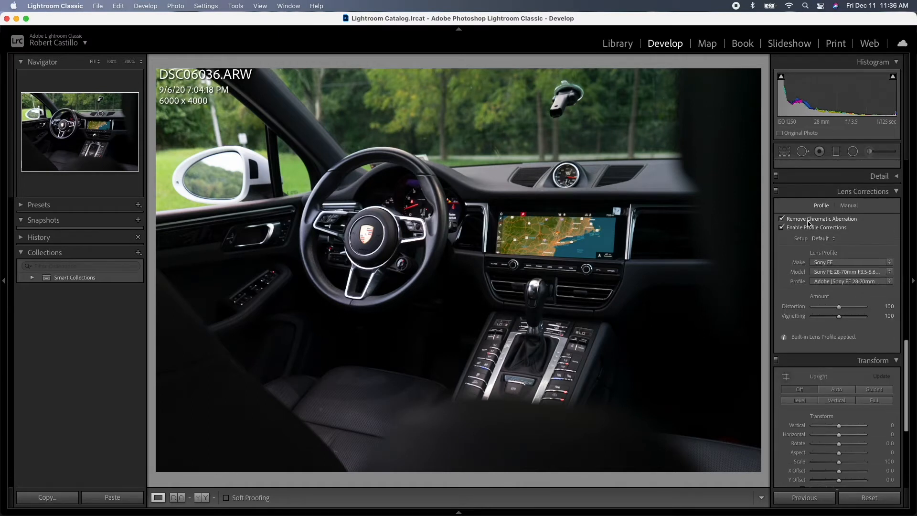
pyautogui.scroll(8, 832, 235)
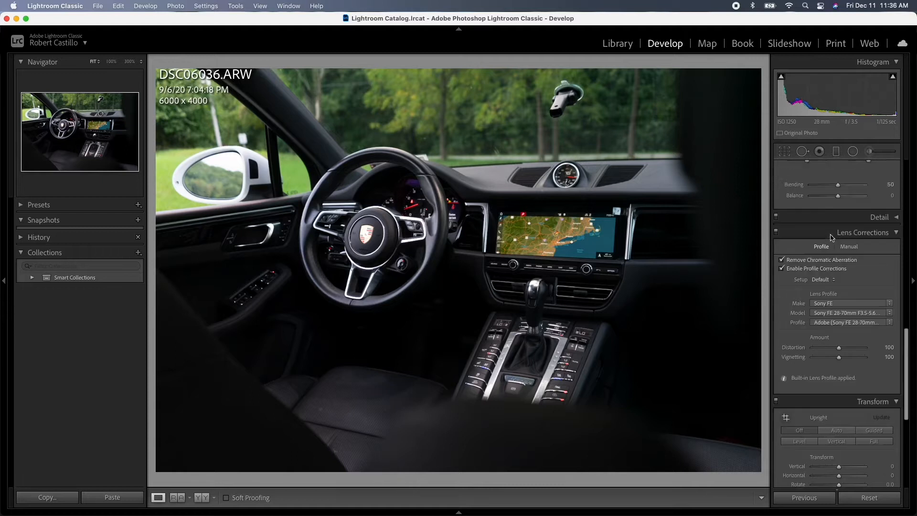
pyautogui.scroll(6, 831, 235)
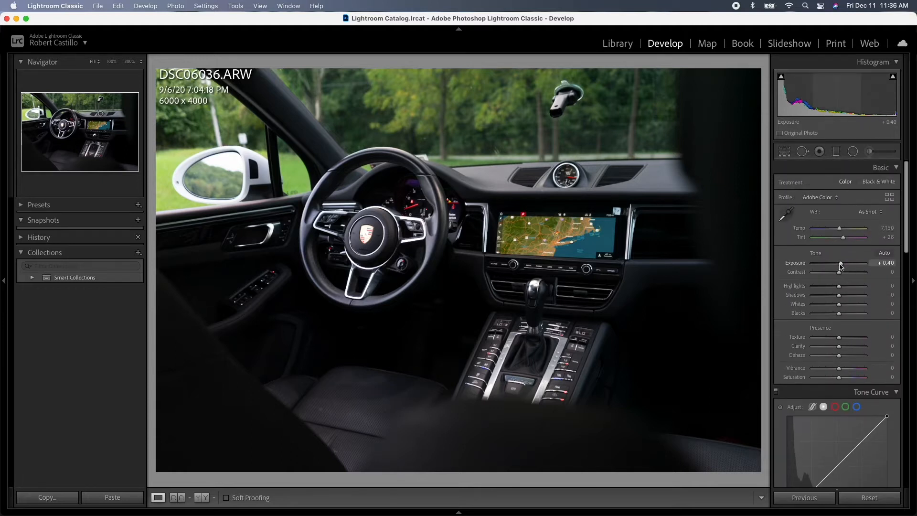
# - Set the basic tone values to exposure +0.55, highlights −27 and shadows +25
pyautogui.moveTo(841, 264); pyautogui.dragTo(842, 264)
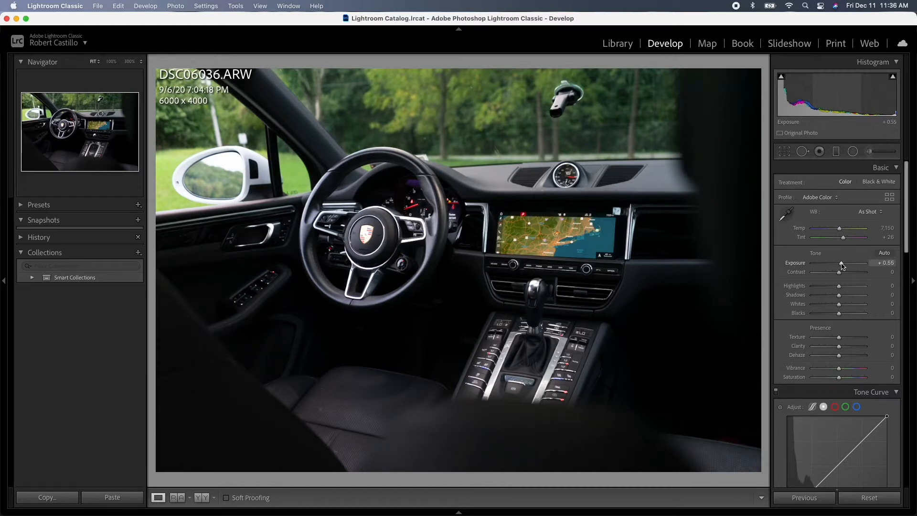
pyautogui.moveTo(837, 288); pyautogui.dragTo(832, 288)
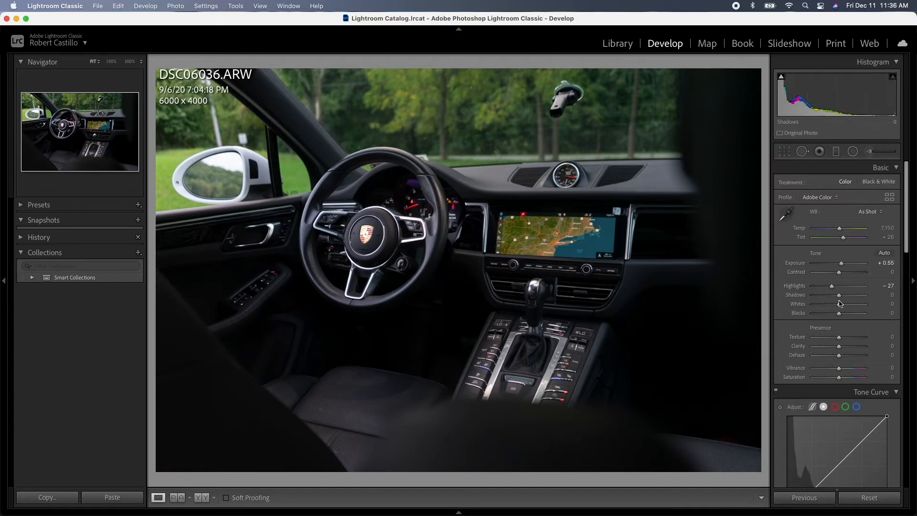
pyautogui.moveTo(840, 299); pyautogui.dragTo(845, 299)
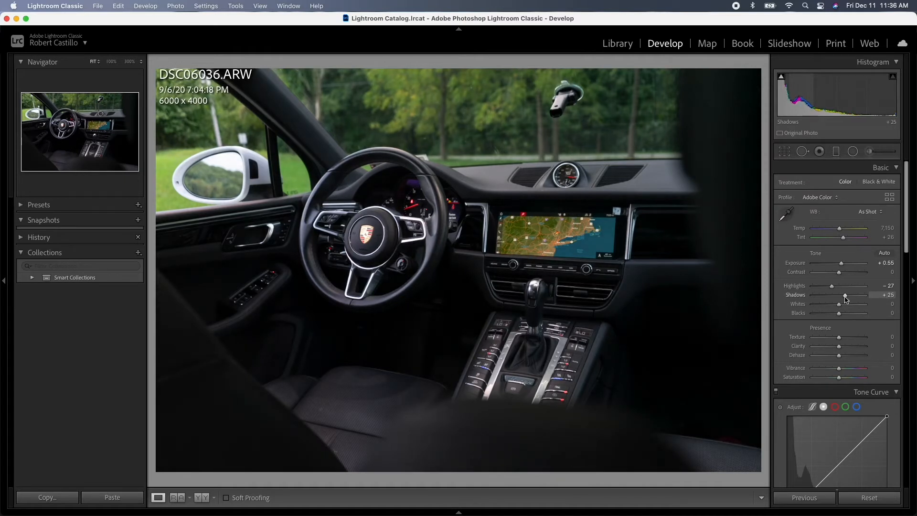
# - Set the photo's clarity to +16 and dehaze to +15
pyautogui.moveTo(839, 347); pyautogui.dragTo(842, 348)
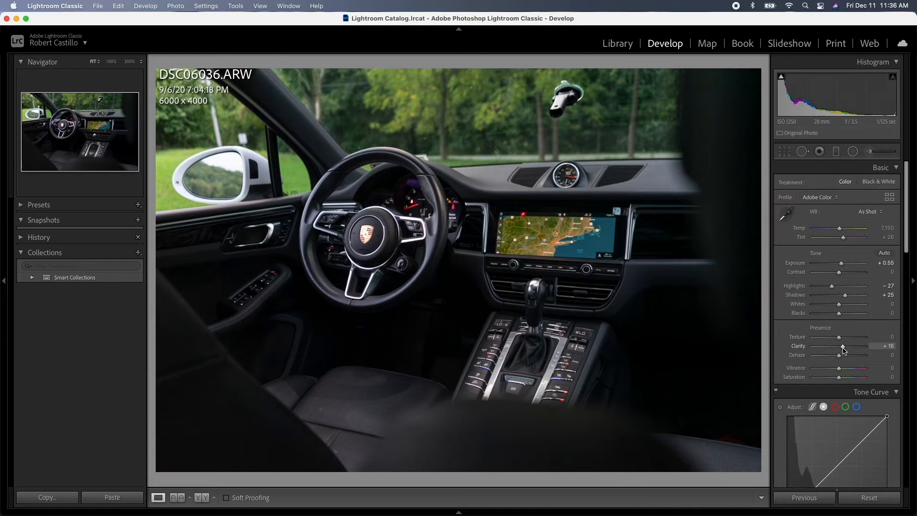
pyautogui.moveTo(841, 355); pyautogui.dragTo(843, 355)
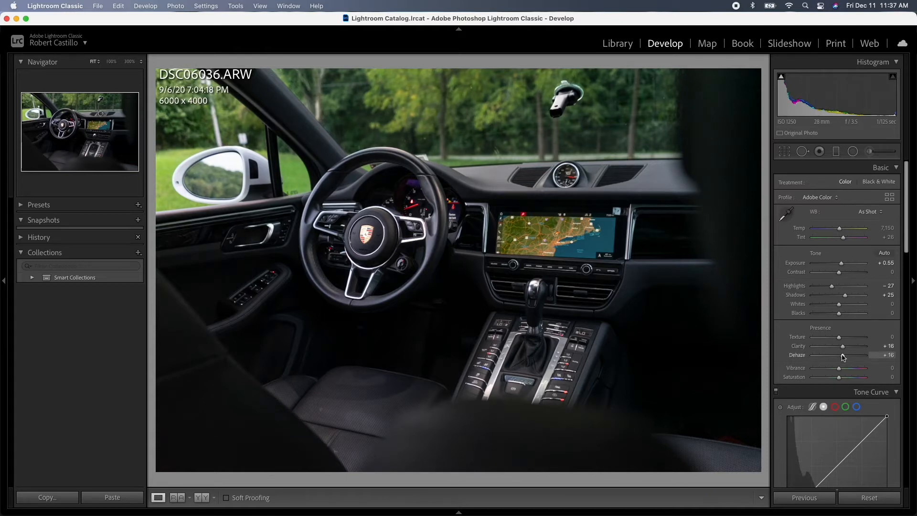
# - Darken the photo's edges with a post-crop vignette amount of −16
pyautogui.scroll(-15, 844, 357)
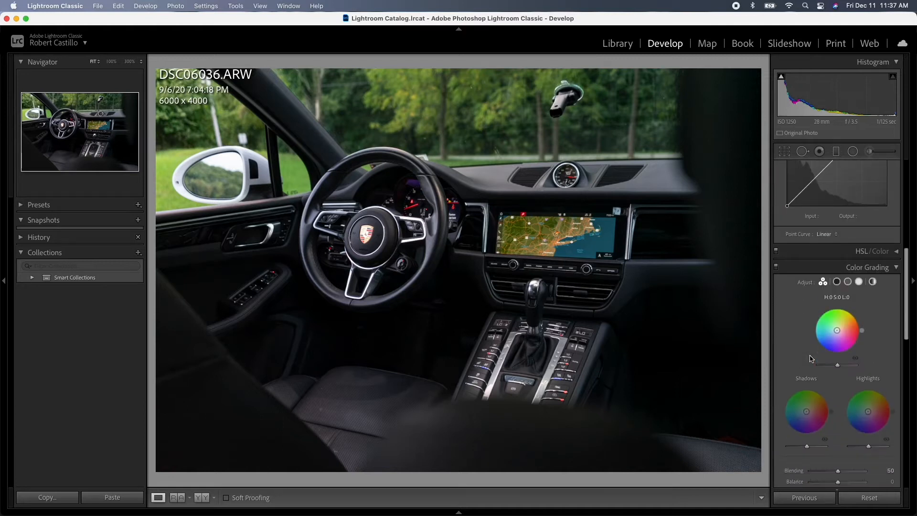
pyautogui.scroll(-6, 810, 359)
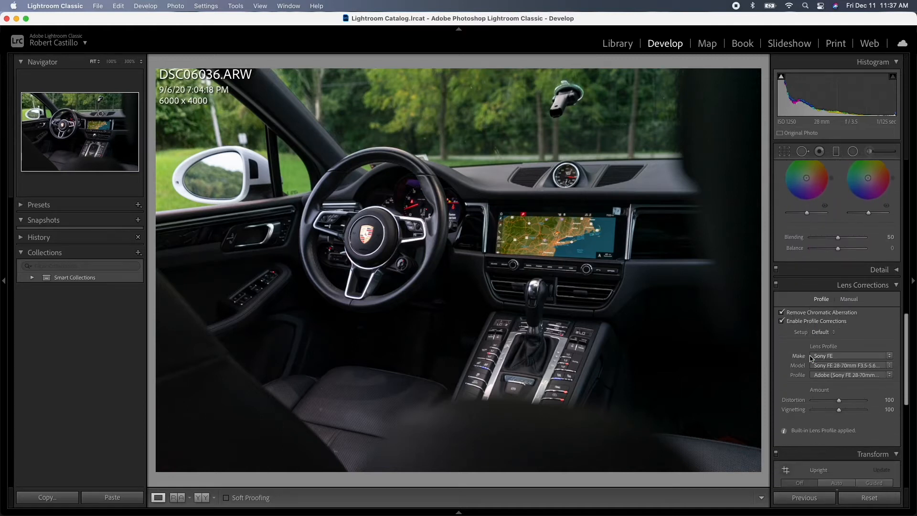
pyautogui.scroll(-5, 811, 359)
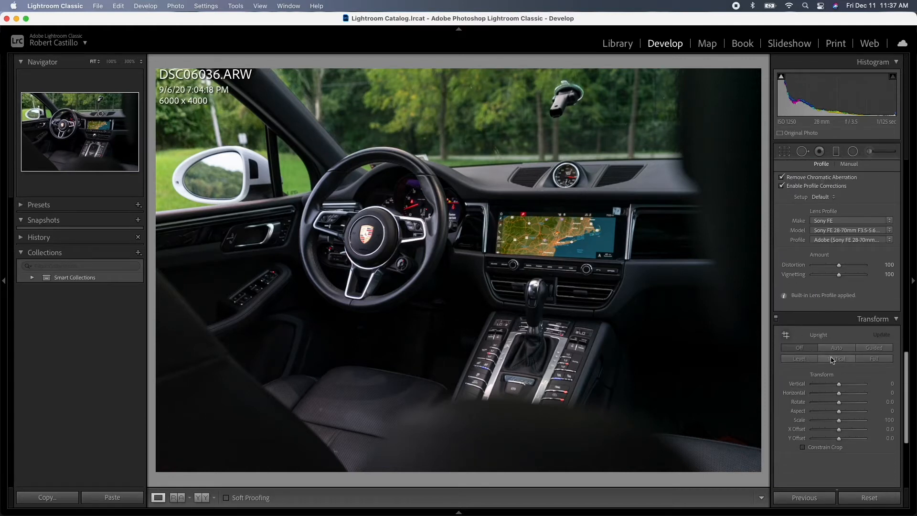
pyautogui.scroll(-2, 834, 366)
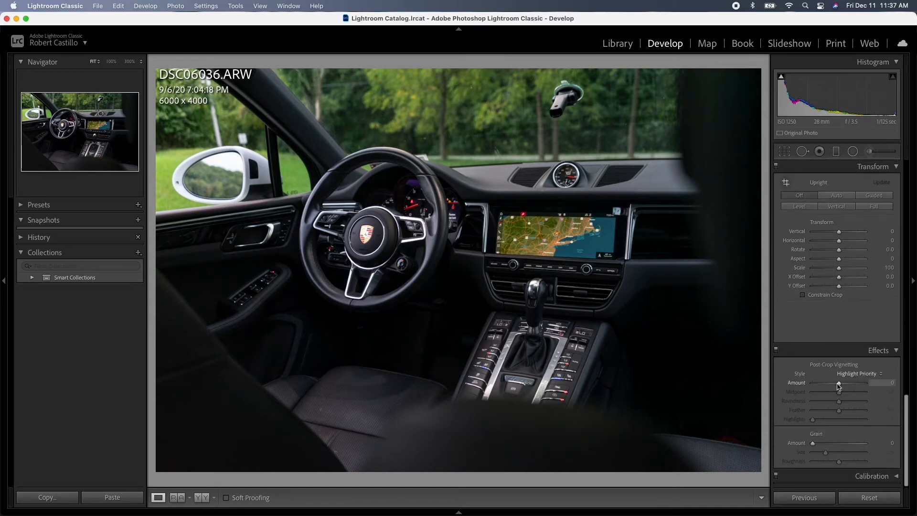
pyautogui.moveTo(840, 386); pyautogui.dragTo(835, 387)
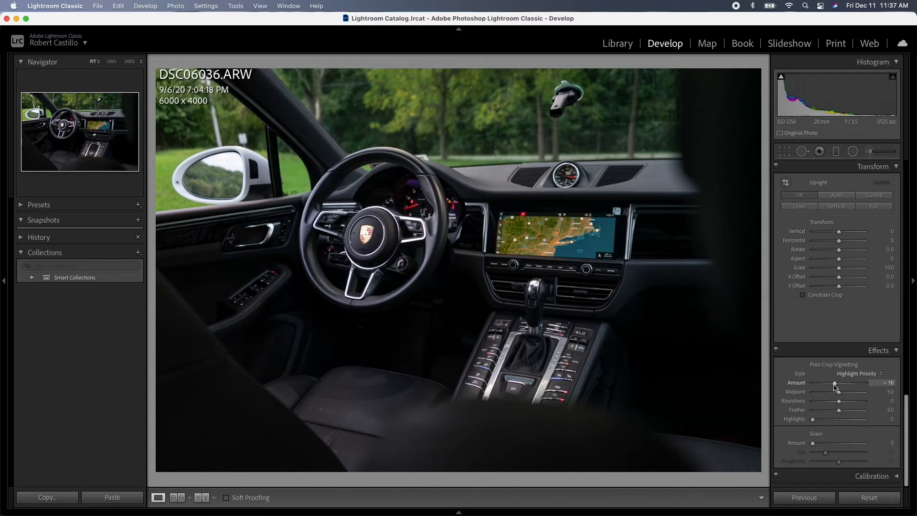
# - Add a control point in the tone curve's shadows and lift the black point to output 21 at input 0
pyautogui.scroll(20, 839, 334)
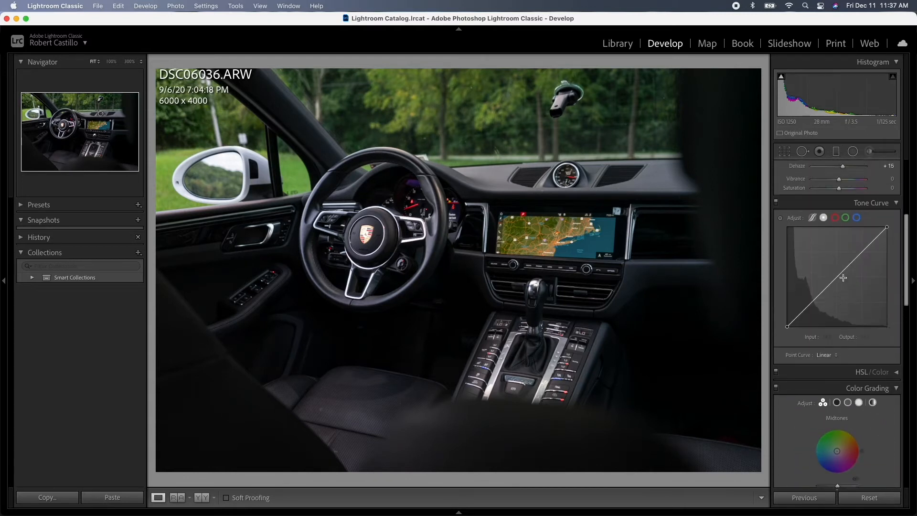
pyautogui.scroll(3, 843, 278)
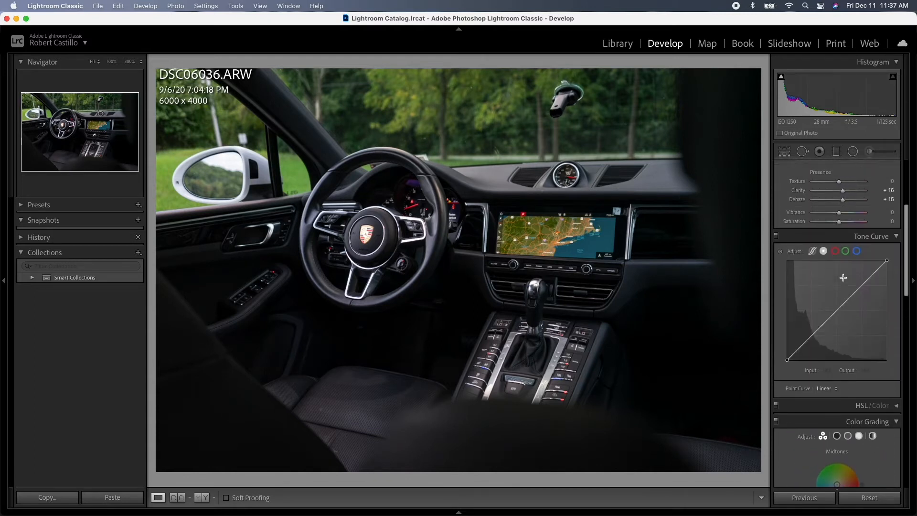
pyautogui.click(788, 362)
pyautogui.moveTo(787, 362); pyautogui.dragTo(787, 358)
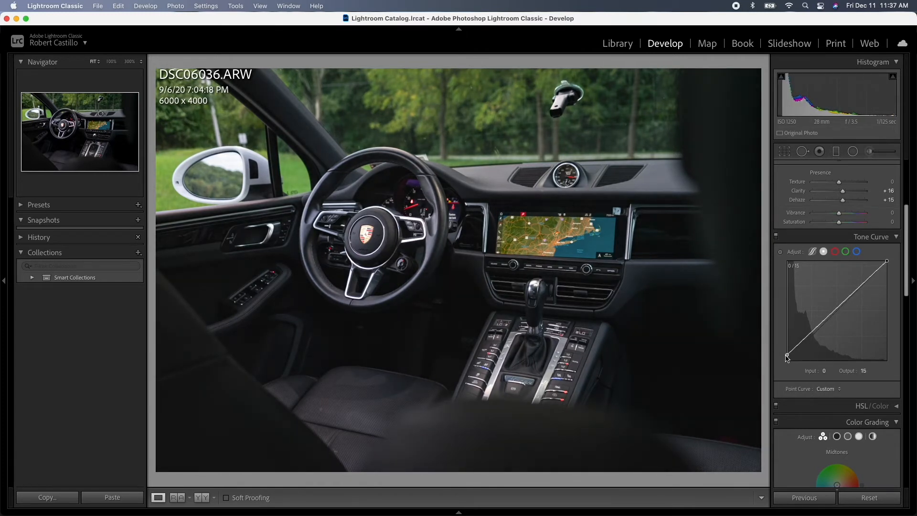
pyautogui.scroll(1, 799, 345)
pyautogui.click(799, 346)
pyautogui.moveTo(800, 346); pyautogui.dragTo(789, 356)
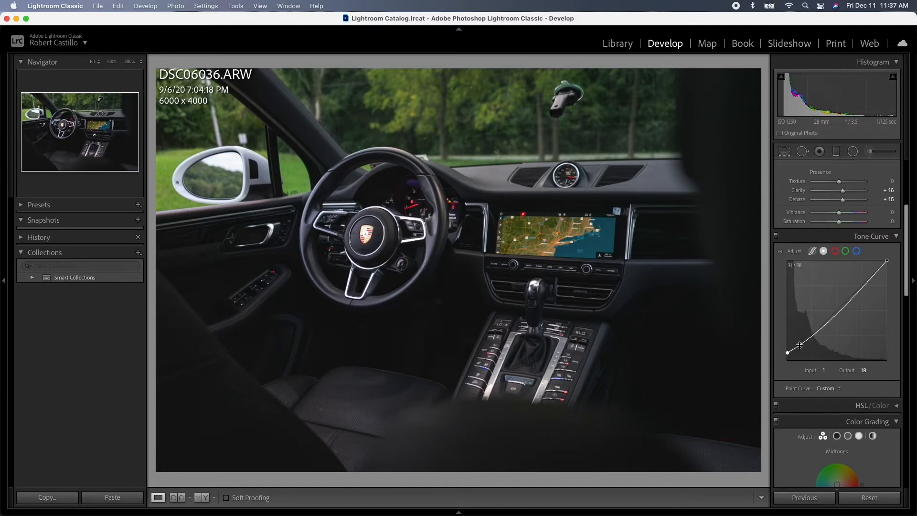
pyautogui.moveTo(788, 354); pyautogui.dragTo(786, 354)
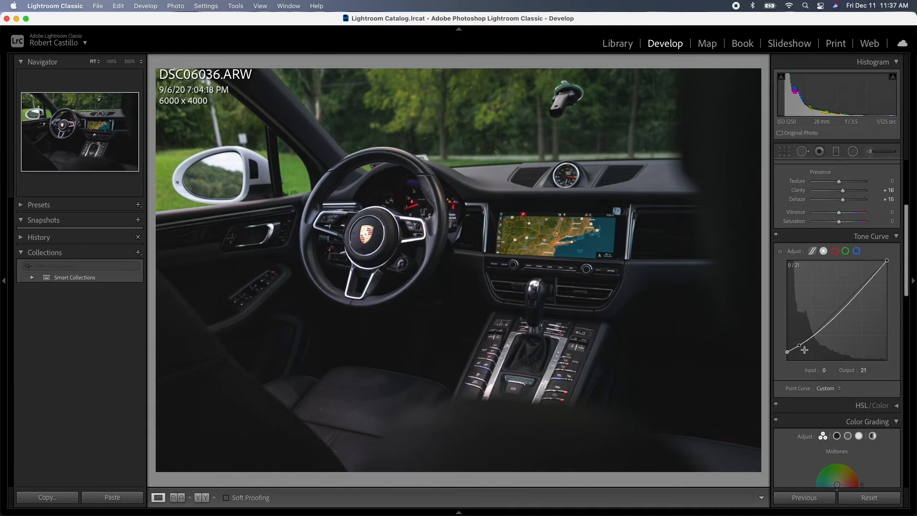
# - Warm the white balance by setting the color temperature to 8,050
pyautogui.scroll(2, 815, 309)
pyautogui.scroll(6, 815, 309)
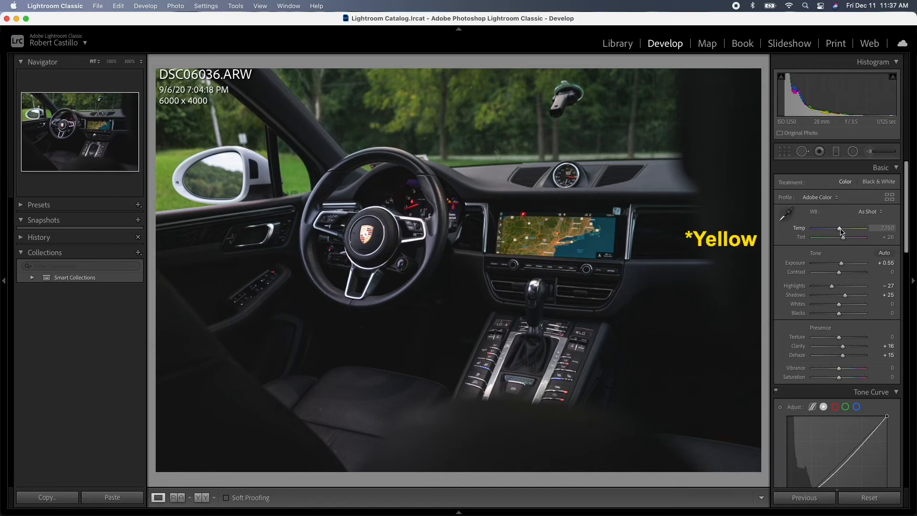
pyautogui.moveTo(841, 232); pyautogui.dragTo(846, 230)
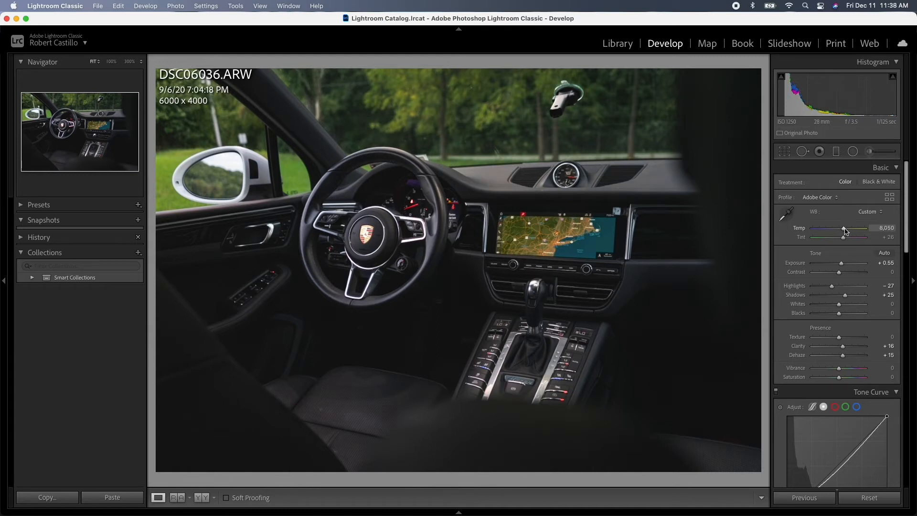
# - Tint the shadows a subtle orange in color grading, with hue about 17 and saturation about 6
pyautogui.scroll(-1, 829, 282)
pyautogui.scroll(-10, 829, 282)
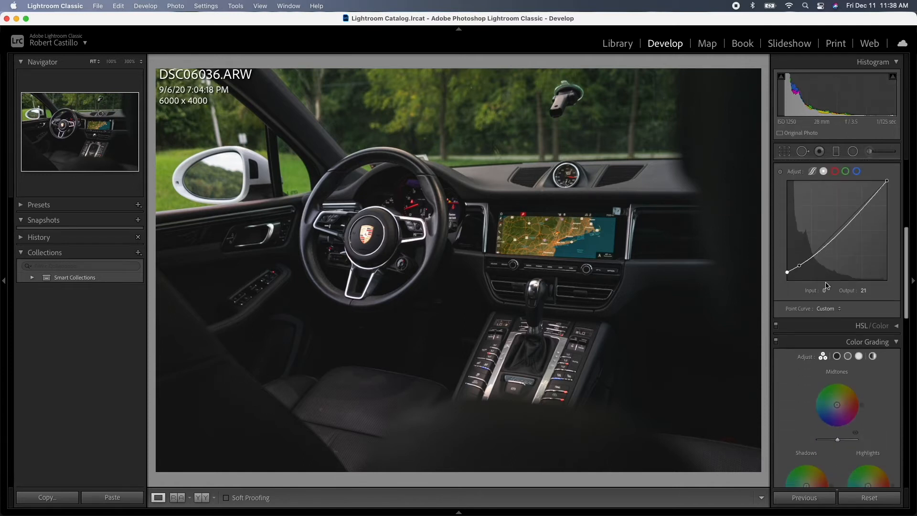
pyautogui.scroll(-3, 826, 286)
pyautogui.scroll(-3, 826, 287)
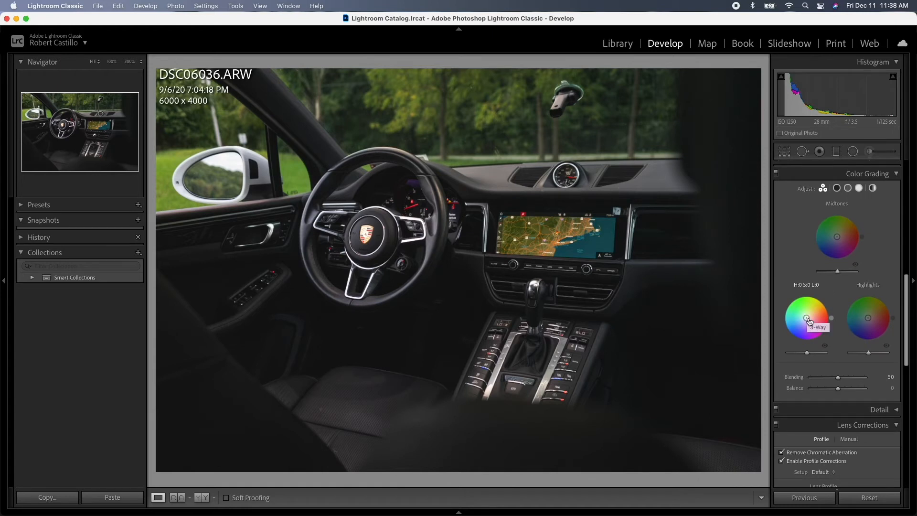
pyautogui.scroll(1, 810, 321)
pyautogui.moveTo(807, 321); pyautogui.dragTo(809, 320)
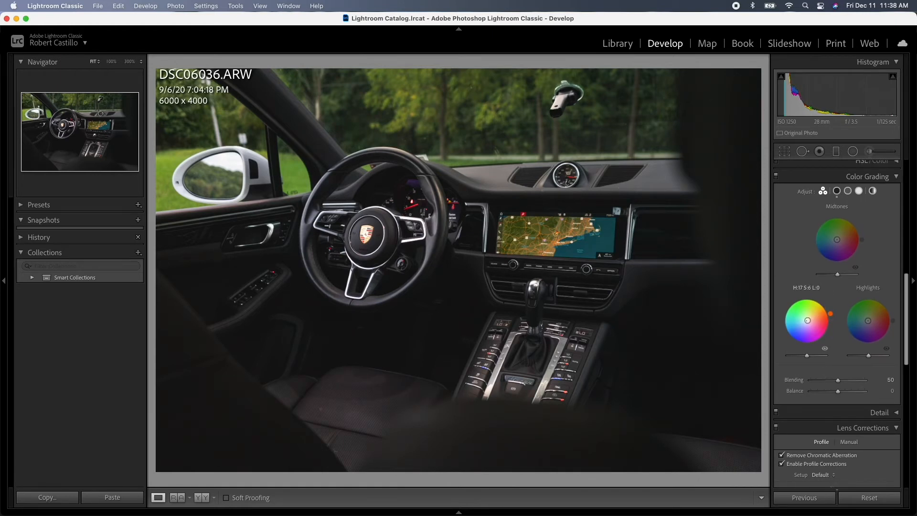
pyautogui.moveTo(808, 321); pyautogui.dragTo(808, 321)
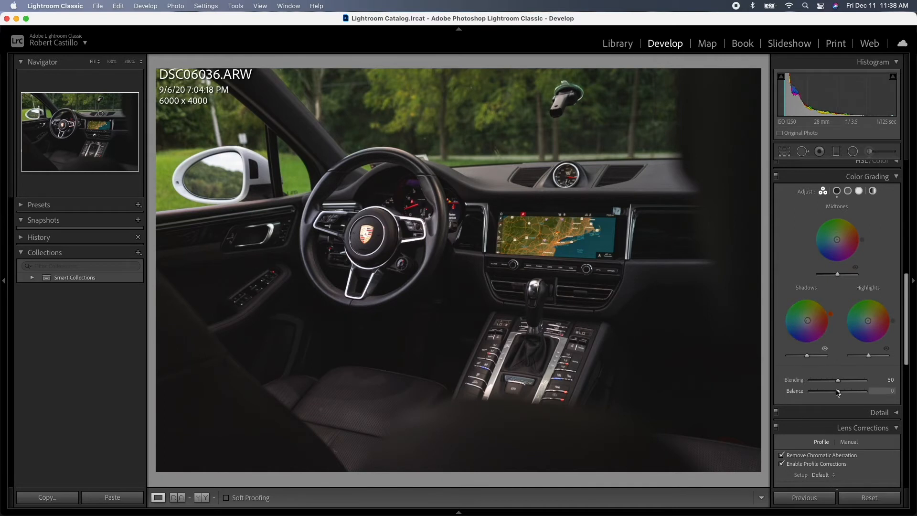
# - Shift the color grading balance toward the shadows to −11
pyautogui.moveTo(839, 393); pyautogui.dragTo(834, 394)
pyautogui.moveTo(834, 393); pyautogui.dragTo(836, 392)
pyautogui.scroll(-3, 832, 313)
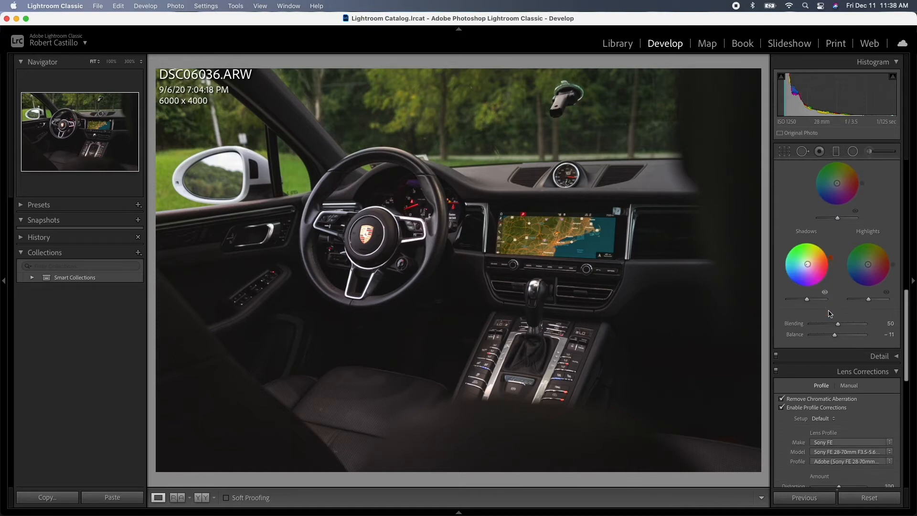
# - Show the HSL saturation controls and set red saturation to +8 and blue saturation to +7
pyautogui.scroll(8, 860, 294)
pyautogui.click(876, 267)
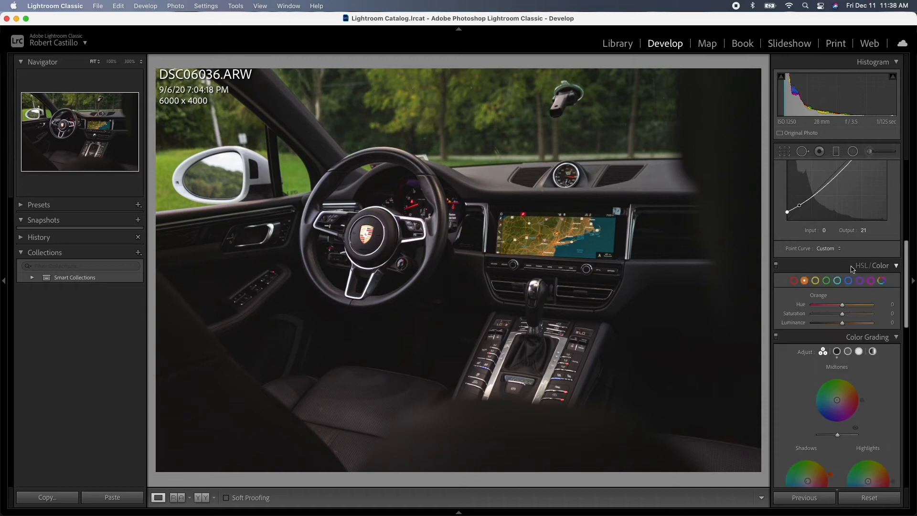
pyautogui.click(852, 267)
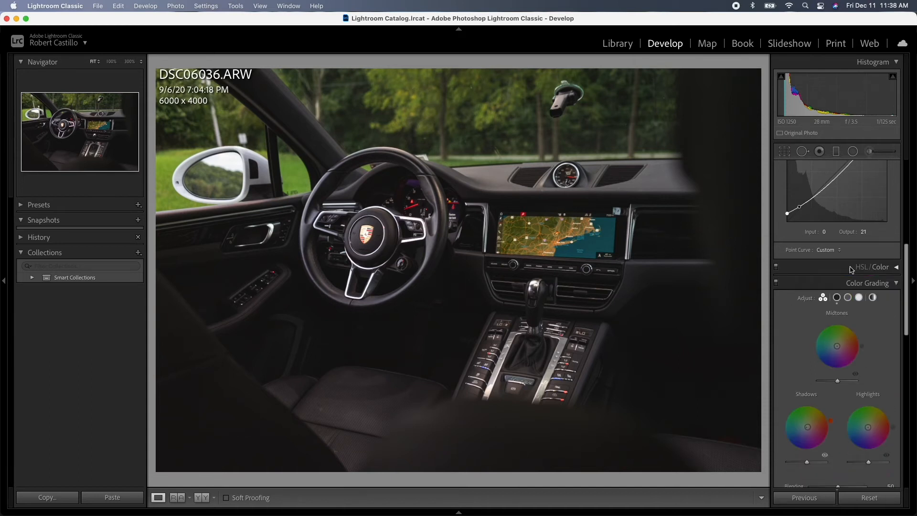
pyautogui.click(861, 267)
pyautogui.scroll(-1, 858, 310)
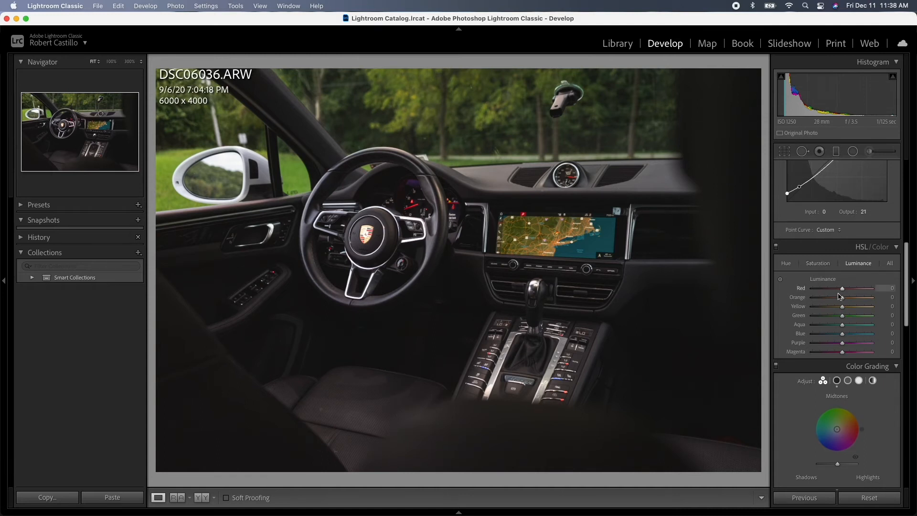
pyautogui.click(820, 265)
pyautogui.moveTo(844, 290); pyautogui.dragTo(845, 290)
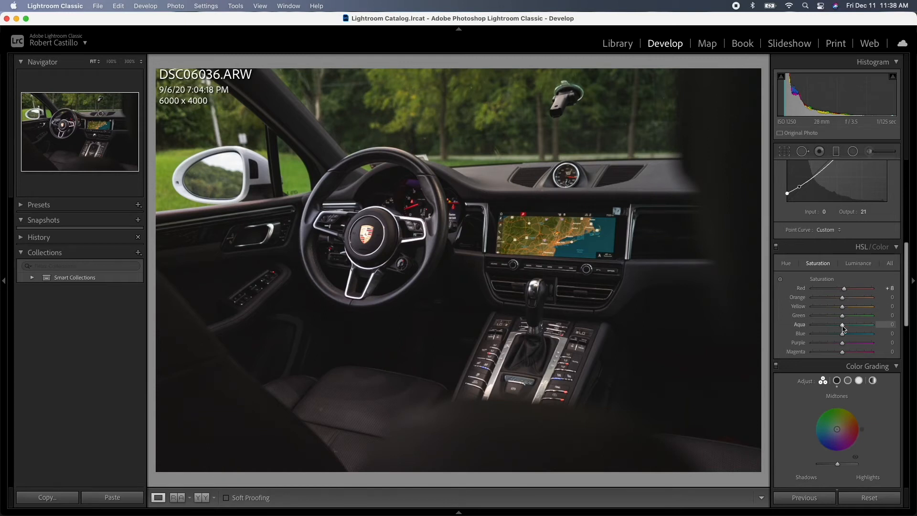
pyautogui.moveTo(843, 336); pyautogui.dragTo(846, 336)
# - Look at the luminance controls, return to saturation and slightly increase the orange saturation
pyautogui.click(859, 266)
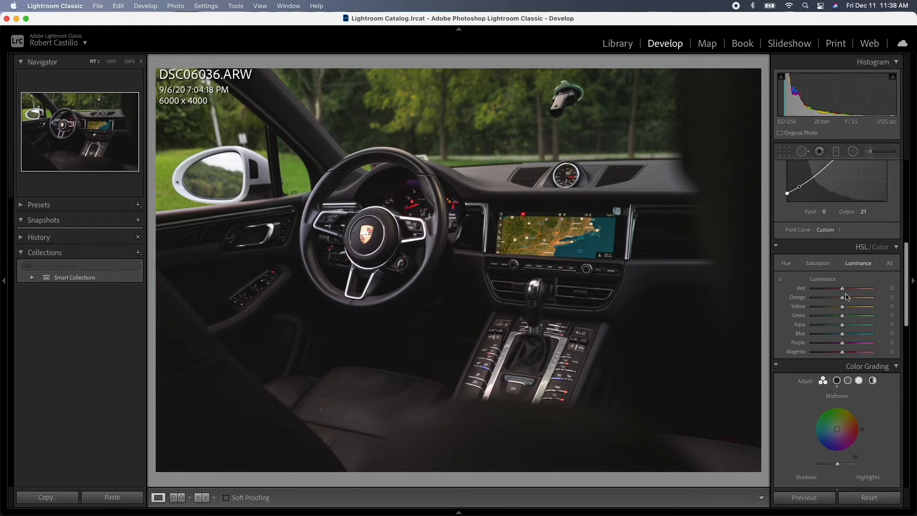
pyautogui.click(828, 265)
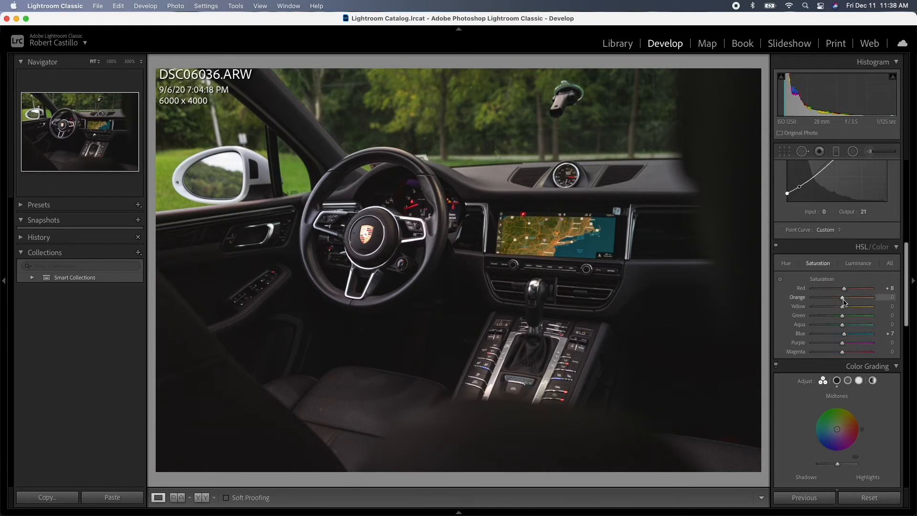
pyautogui.moveTo(843, 298); pyautogui.dragTo(846, 299)
pyautogui.scroll(10, 847, 301)
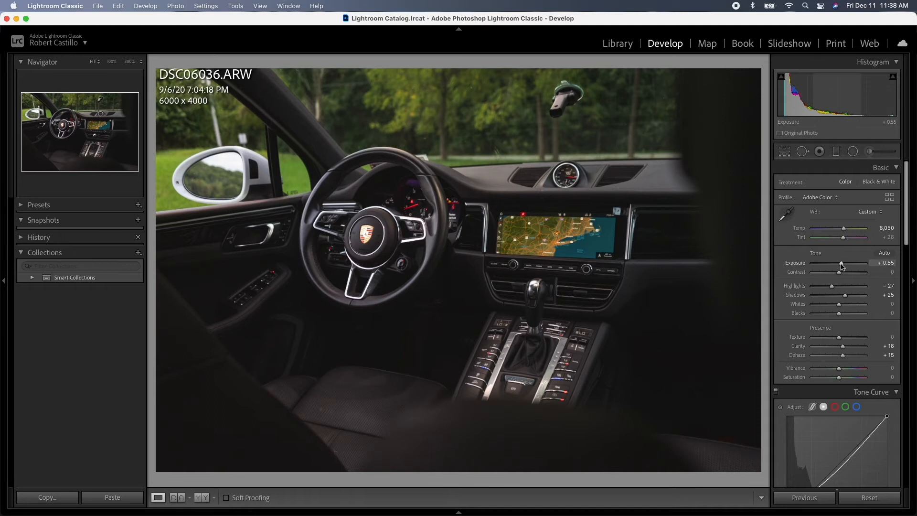
# - Refine the basic tone by setting exposure to +0.70, contrast to +12 and highlights to −35
pyautogui.moveTo(842, 264); pyautogui.dragTo(841, 272)
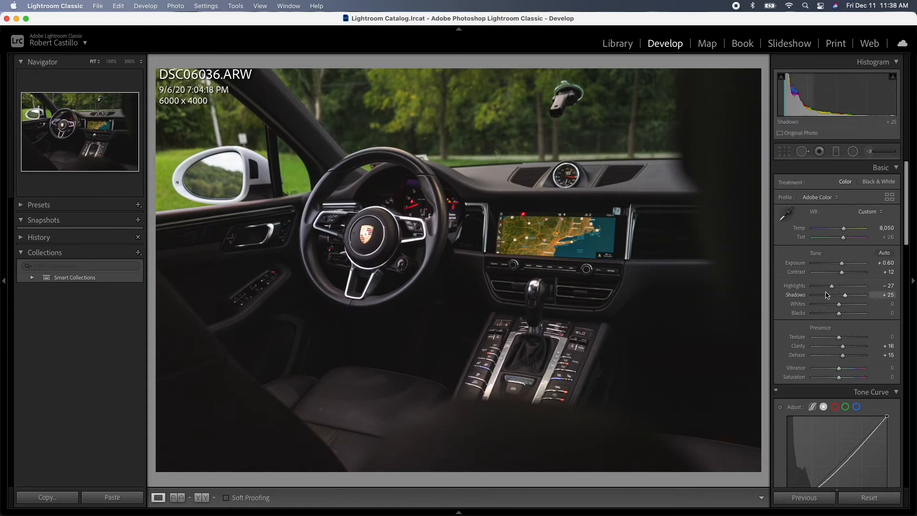
pyautogui.moveTo(832, 289); pyautogui.dragTo(830, 289)
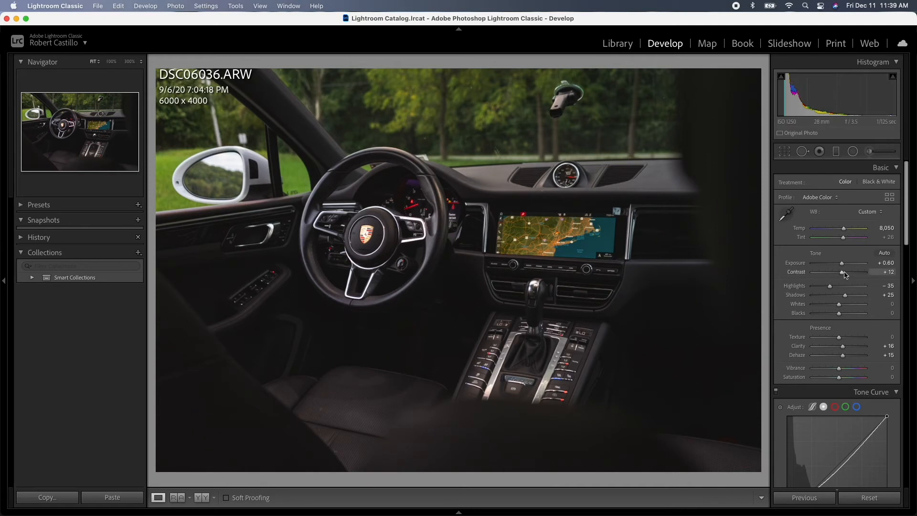
pyautogui.moveTo(843, 269); pyautogui.dragTo(845, 269)
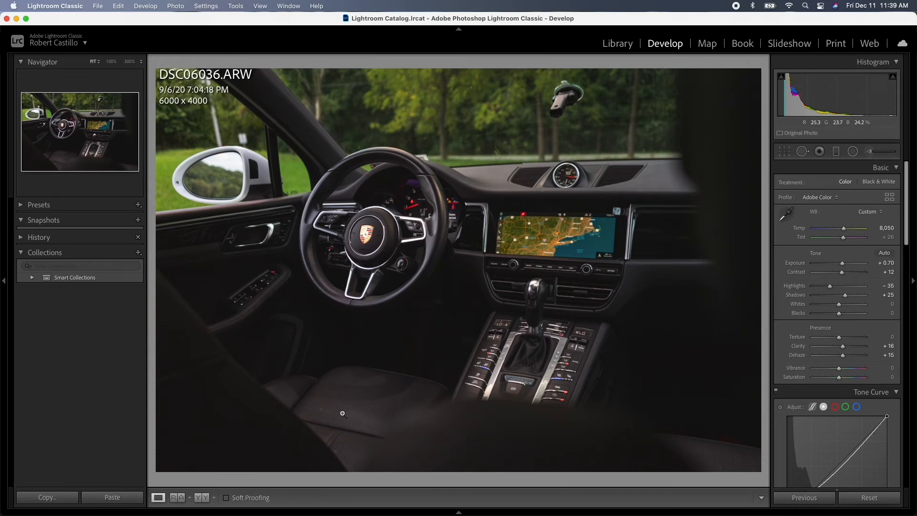
# - Heal the five scattered bright specks on the perforated seat leather using spots of about size 22 to 35
pyautogui.click(342, 428)
pyautogui.moveTo(343, 421); pyautogui.dragTo(346, 368)
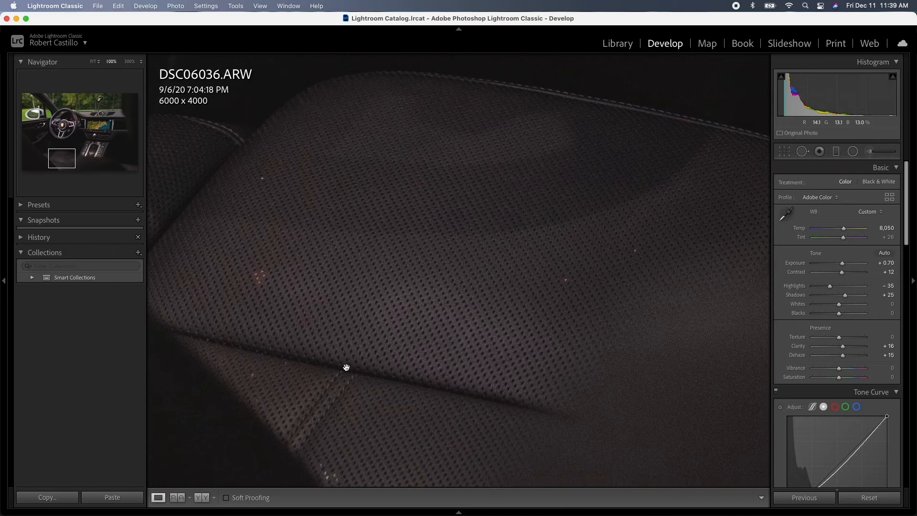
pyautogui.click(803, 152)
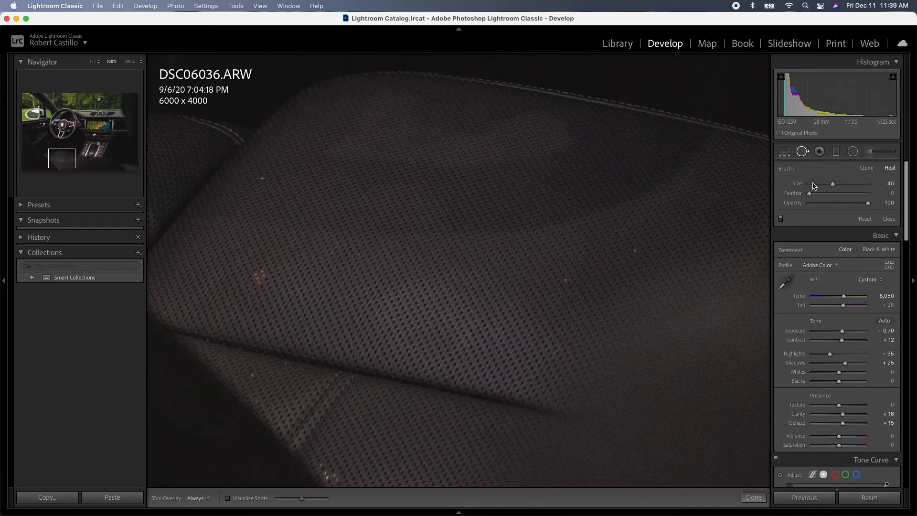
pyautogui.press('[')
pyautogui.click(260, 276)
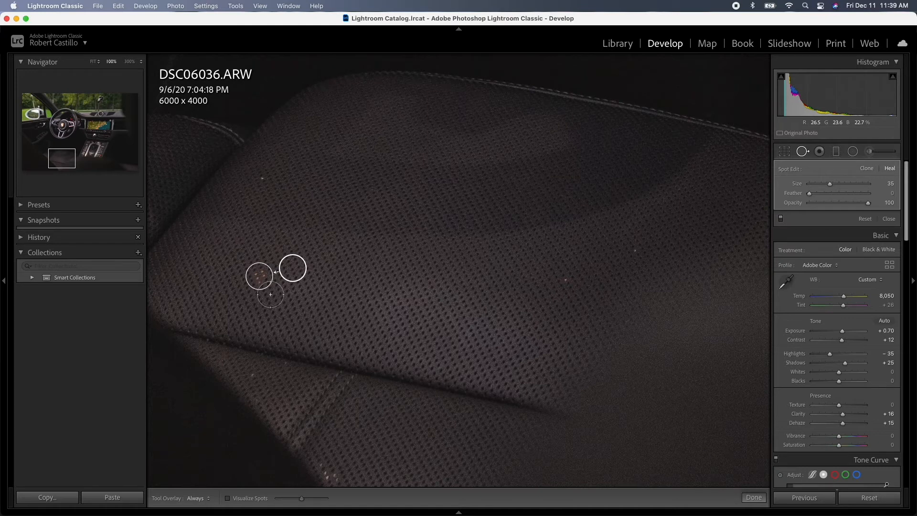
pyautogui.click(566, 279)
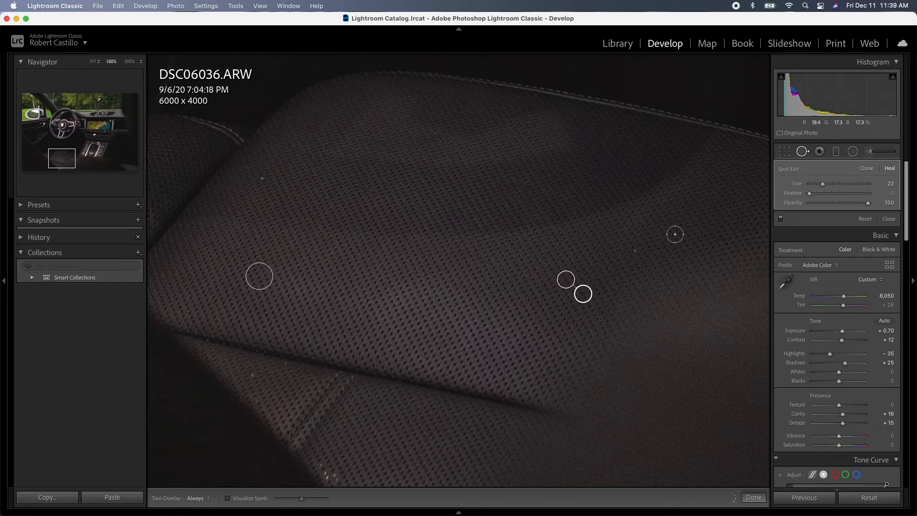
pyautogui.click(634, 251)
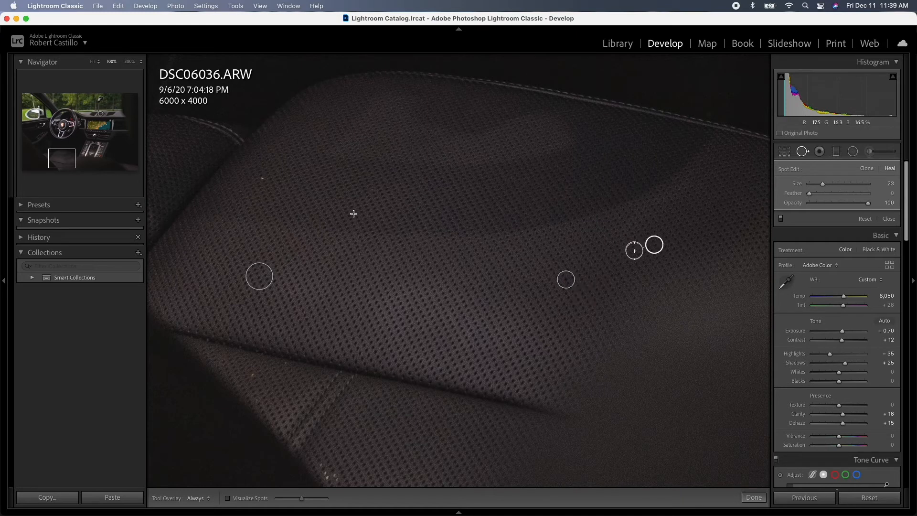
pyautogui.click(262, 179)
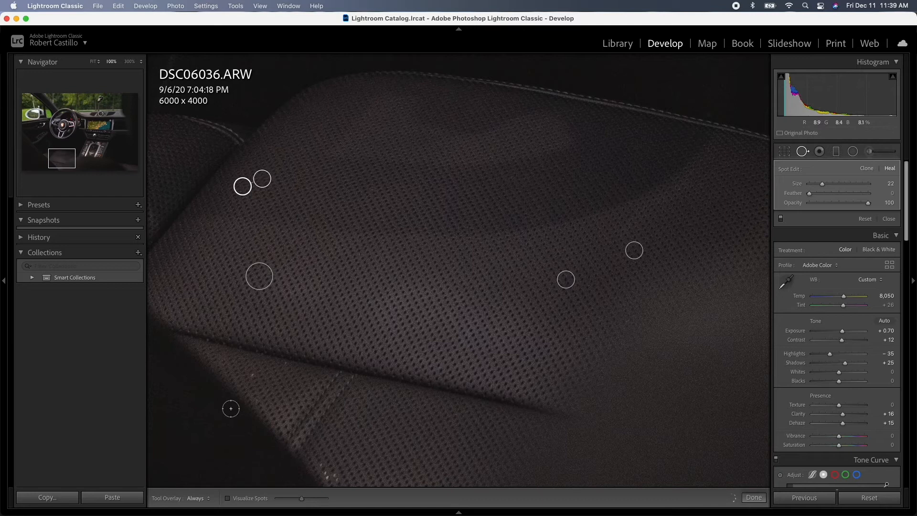
pyautogui.click(253, 373)
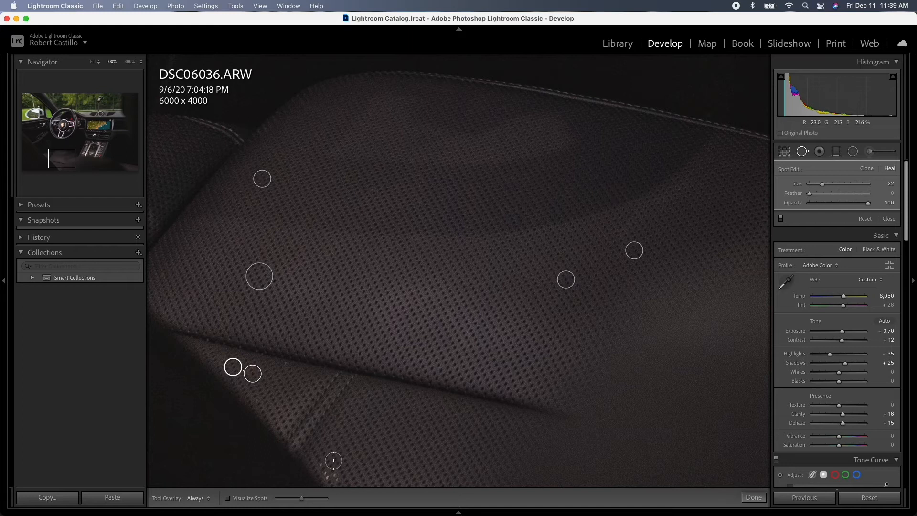
# - Heal the remaining cluster of specks at the seat's lower front edge with a size 47 spot and finish spot removal
pyautogui.press('z')
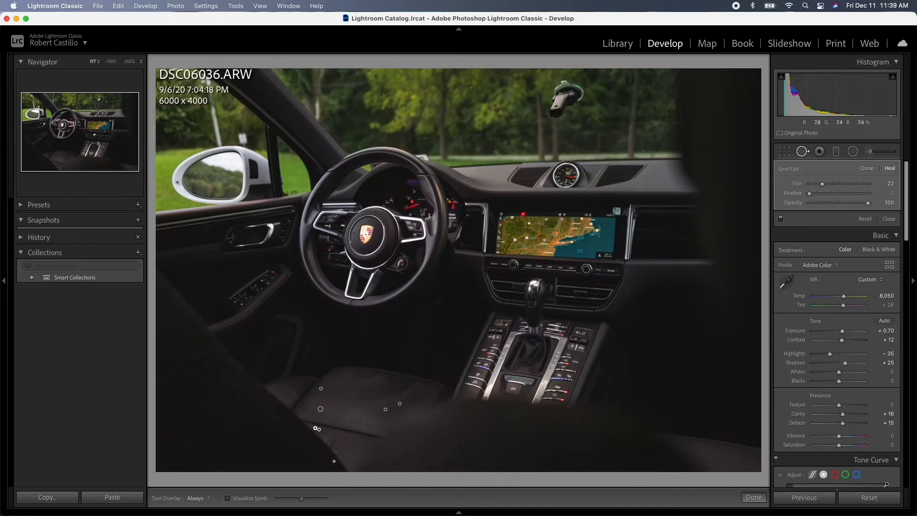
pyautogui.press('z')
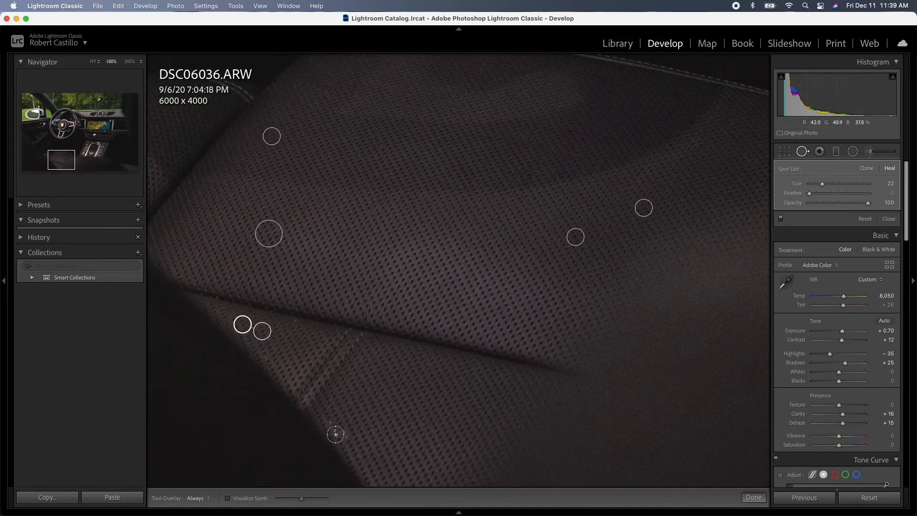
pyautogui.scroll(4, 342, 435)
pyautogui.scroll(3, 343, 429)
pyautogui.click(345, 427)
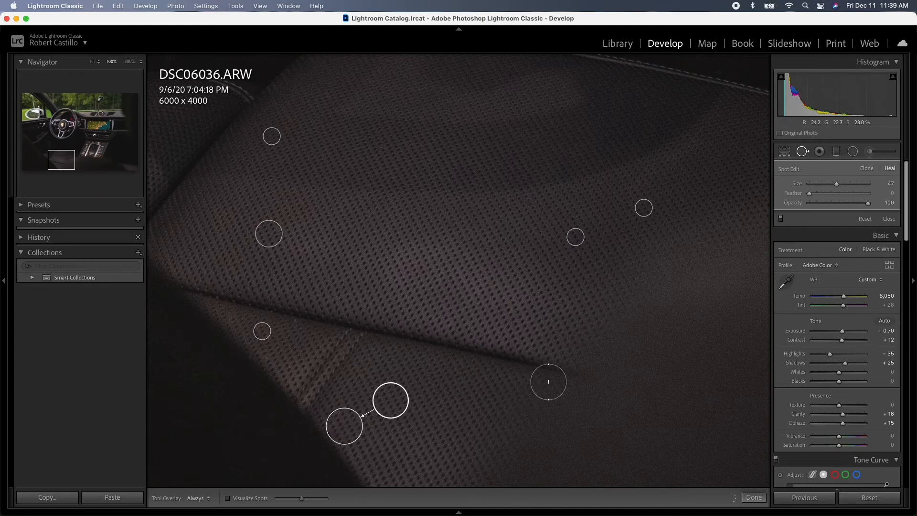
pyautogui.click(808, 154)
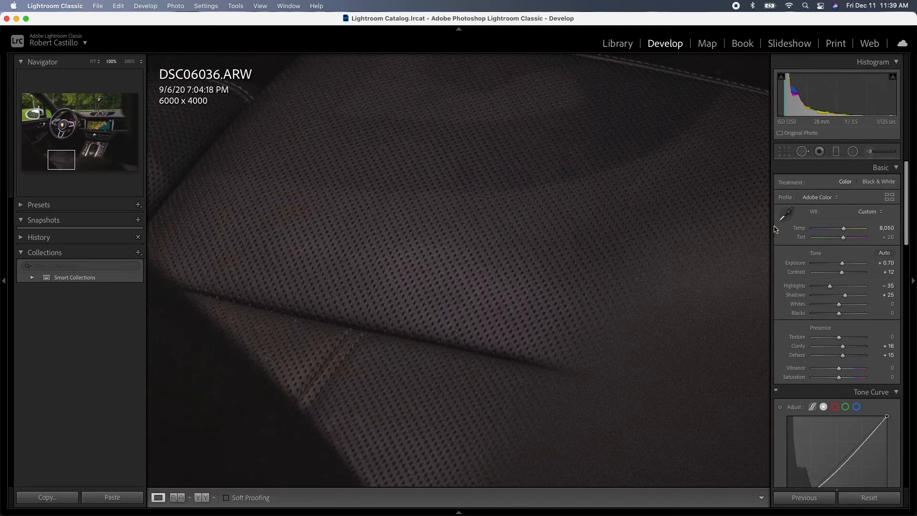
pyautogui.click(509, 259)
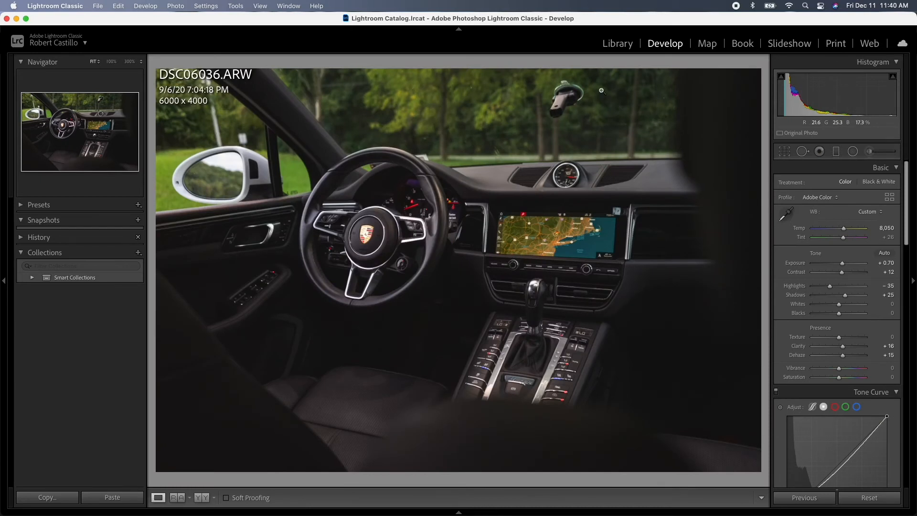
# - Heal away the suction-cup mount on the windshield with a single size 81 spot covering it entirely
pyautogui.click(577, 82)
pyautogui.moveTo(578, 81); pyautogui.dragTo(557, 132)
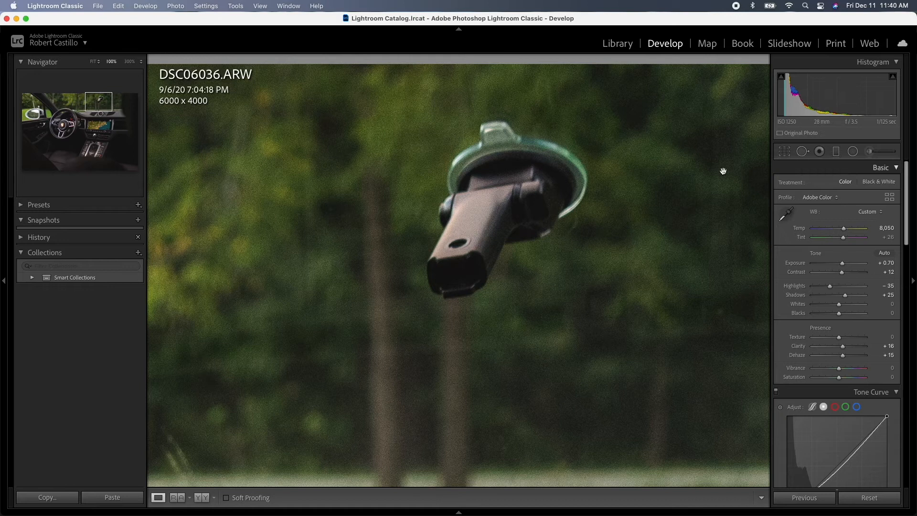
pyautogui.scroll(-2, 488, 206)
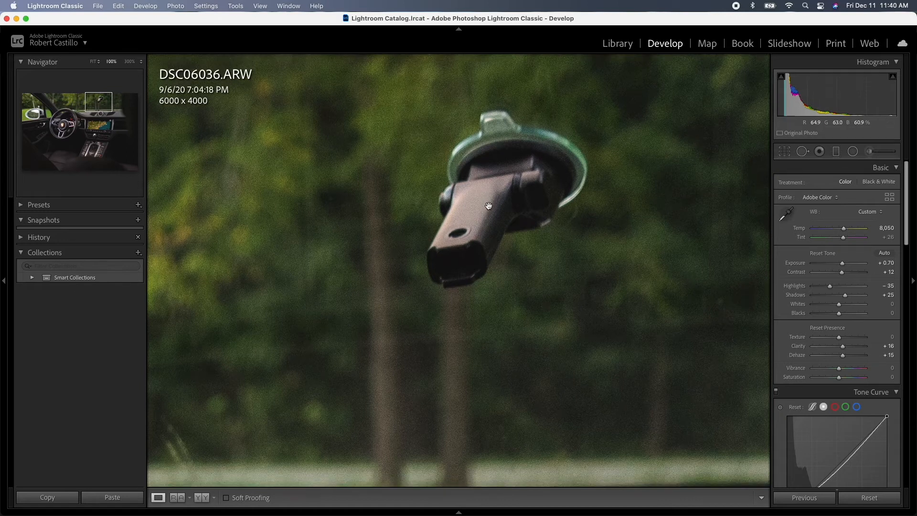
pyautogui.click(489, 206)
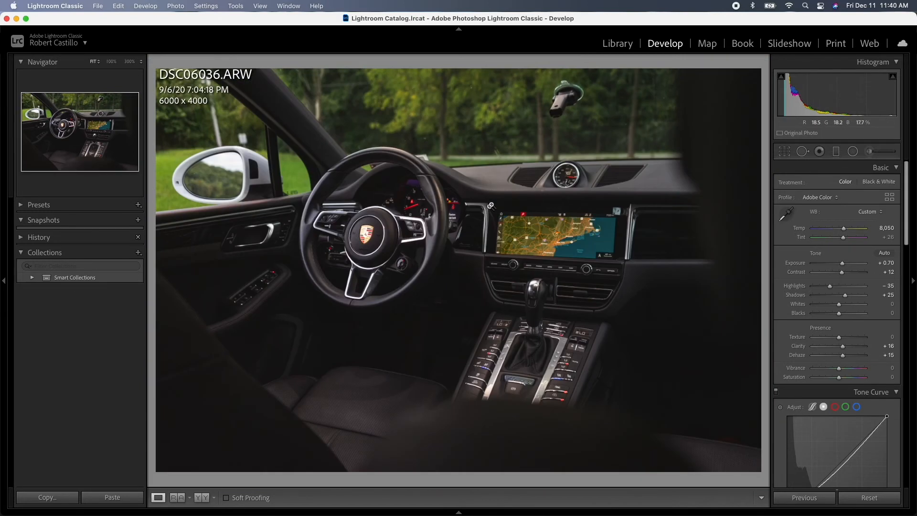
pyautogui.click(578, 91)
pyautogui.scroll(5, 567, 148)
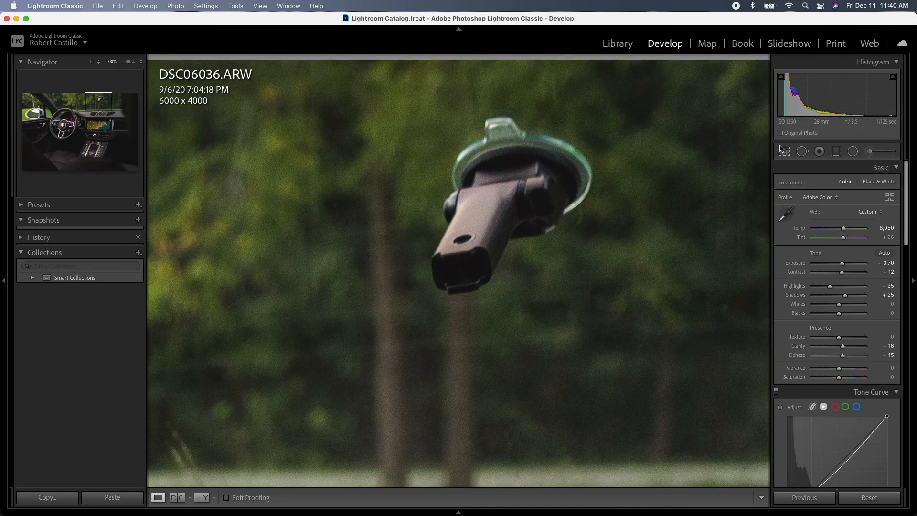
pyautogui.click(803, 151)
pyautogui.scroll(5, 490, 191)
pyautogui.scroll(2, 496, 211)
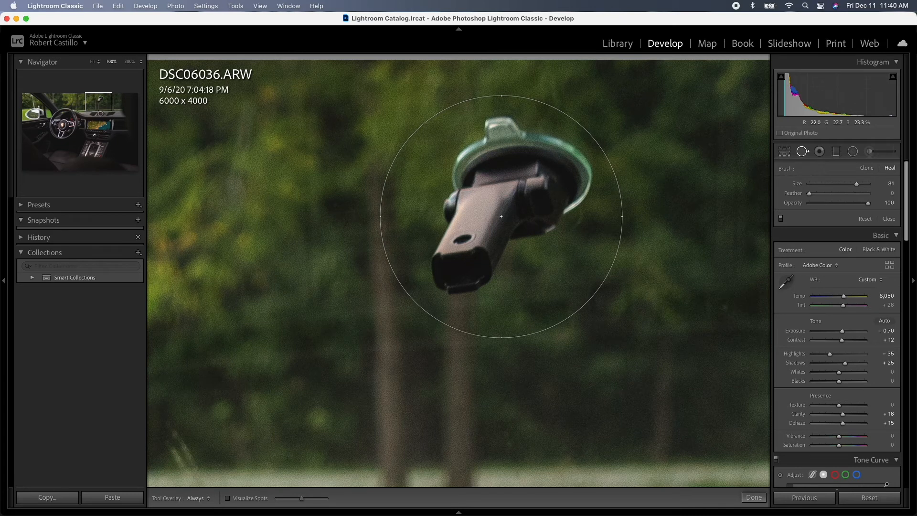
pyautogui.click(501, 216)
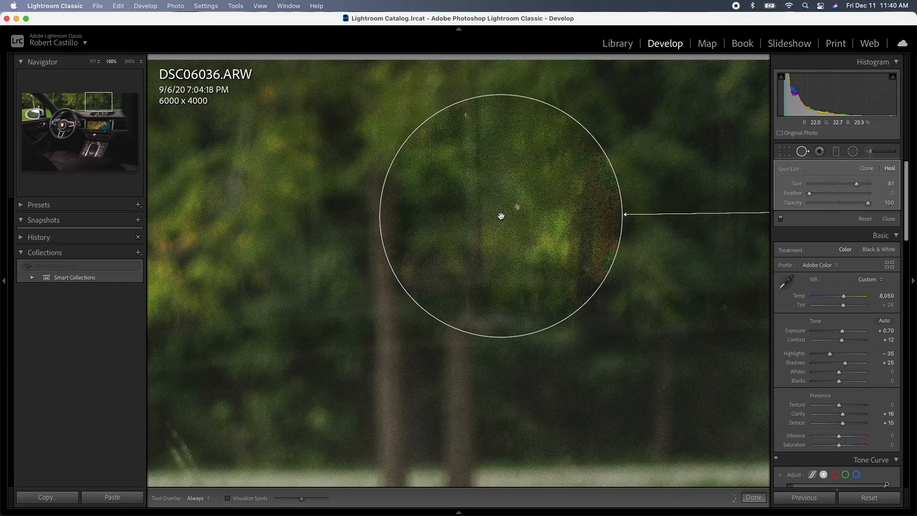
# - Move the windshield heal's source area slightly closer to the healed spot, over the trees, and finish spot removal
pyautogui.press('z')
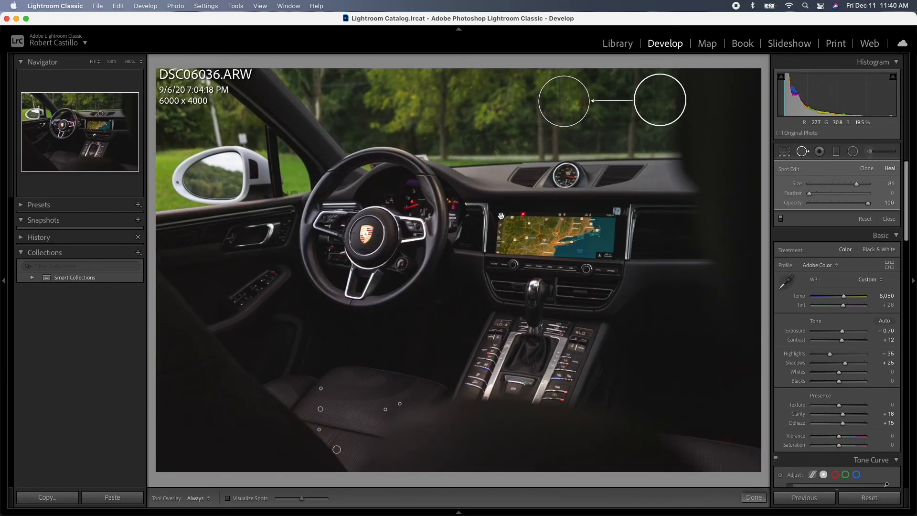
pyautogui.moveTo(645, 103); pyautogui.dragTo(628, 103)
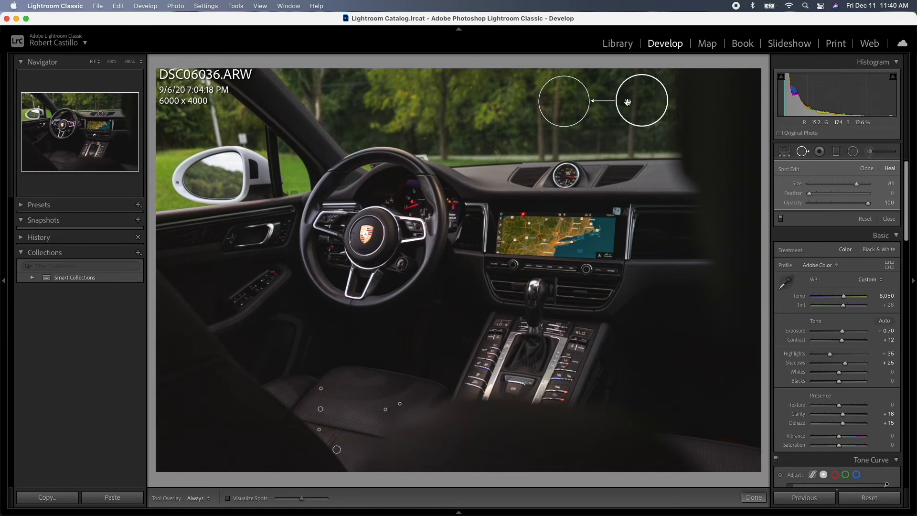
pyautogui.click(801, 151)
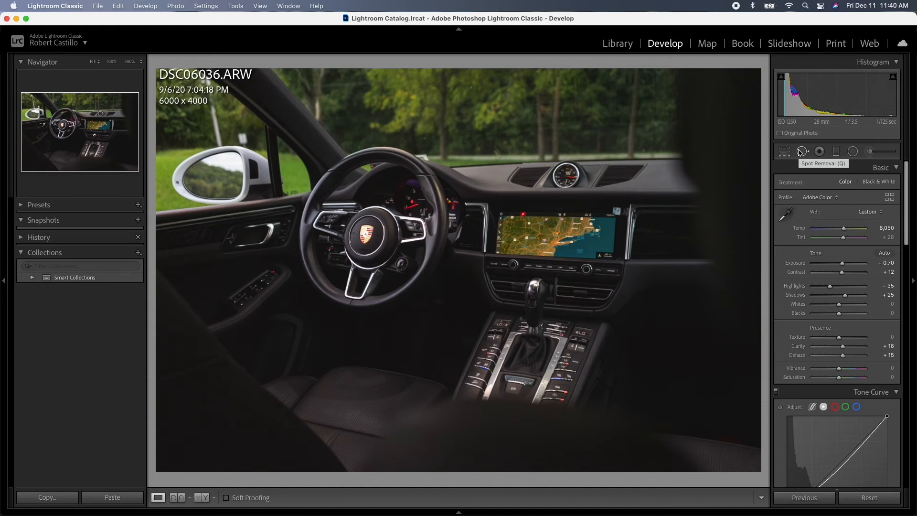
# - Heal the red seat belt light on the tachometer with a size 33 spot, sampling the dark area just below the needle
pyautogui.click(411, 204)
pyautogui.moveTo(411, 204); pyautogui.dragTo(394, 215)
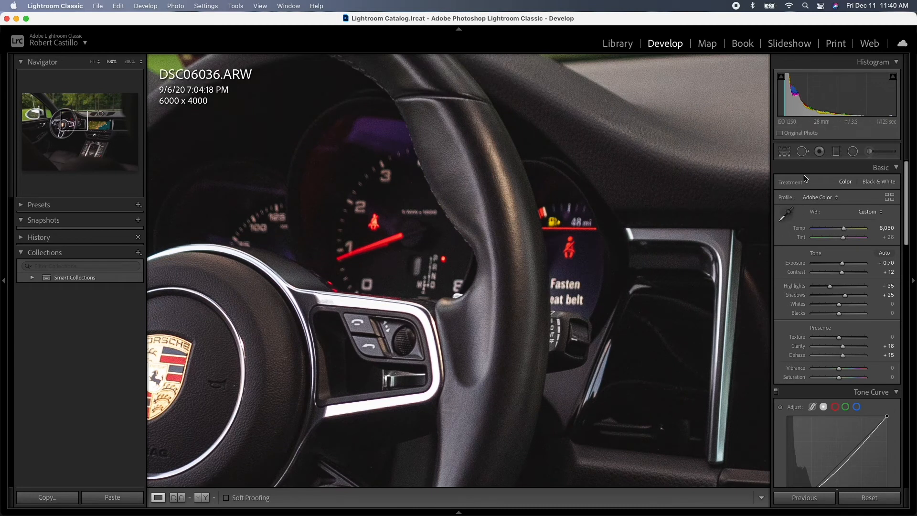
pyautogui.click(803, 152)
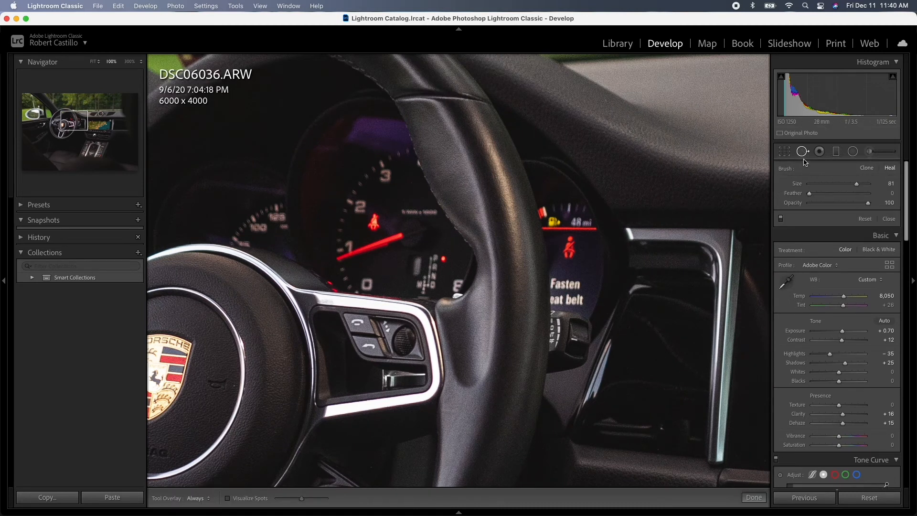
pyautogui.scroll(-5, 336, 222)
pyautogui.scroll(-10, 397, 229)
pyautogui.click(375, 222)
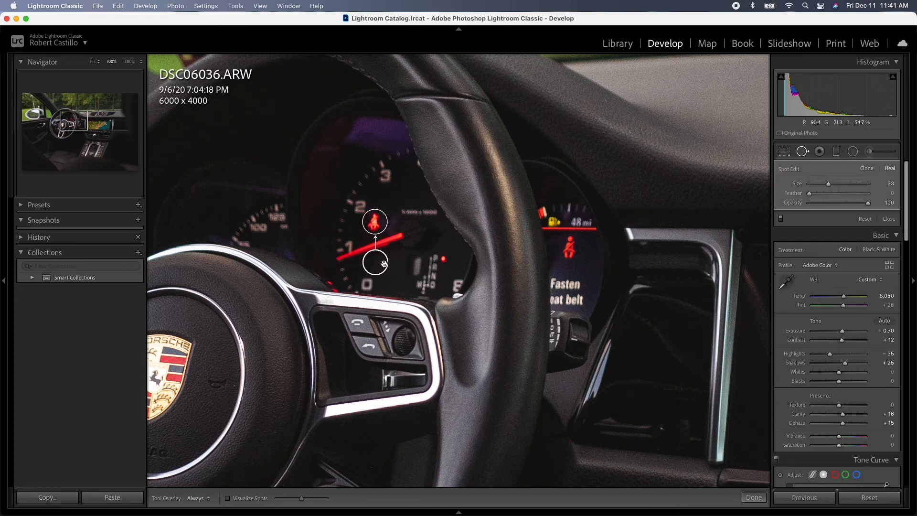
pyautogui.moveTo(380, 264); pyautogui.dragTo(380, 267)
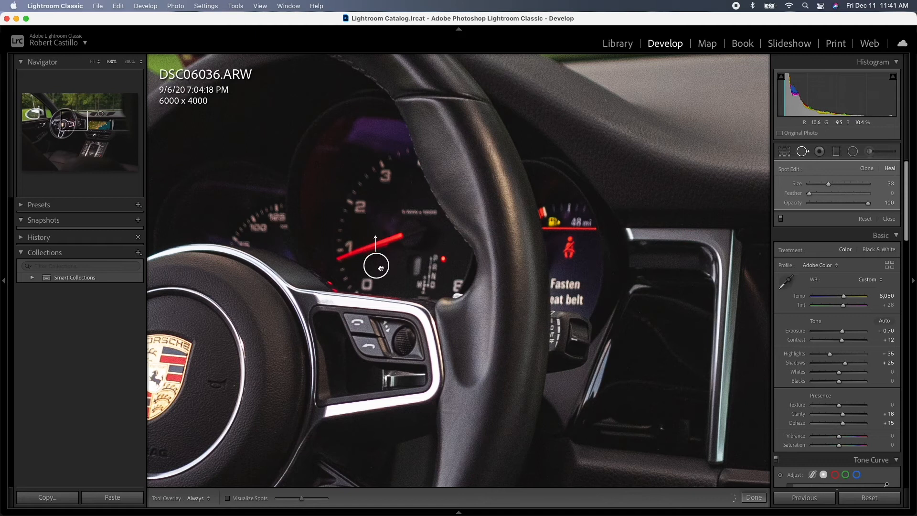
# - Heal the red seat belt icon above the "Fasten seat belt" text with a size 41 spot sampled from the tachometer's dark face
pyautogui.scroll(2, 572, 248)
pyautogui.click(572, 247)
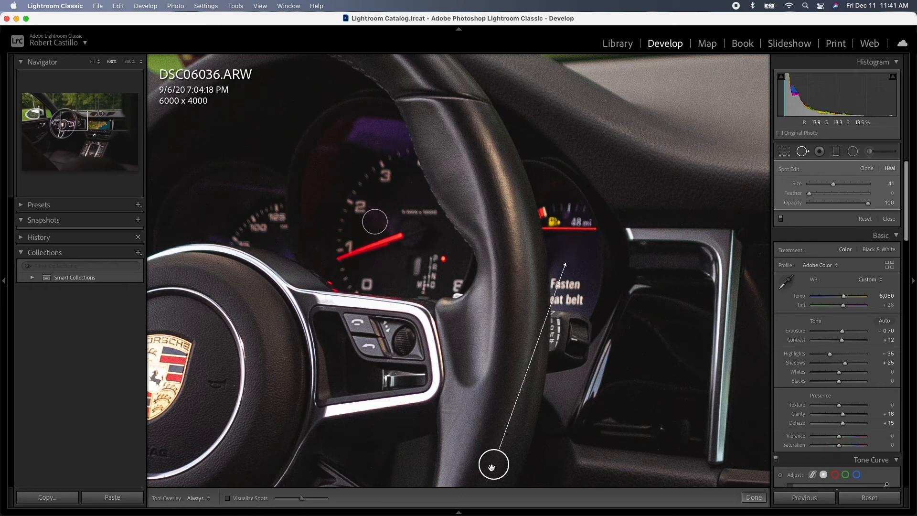
pyautogui.moveTo(492, 467)
pyautogui.mouseDown()
pyautogui.moveTo(432, 366)
pyautogui.moveTo(401, 274)
pyautogui.moveTo(386, 272)
pyautogui.mouseUp()
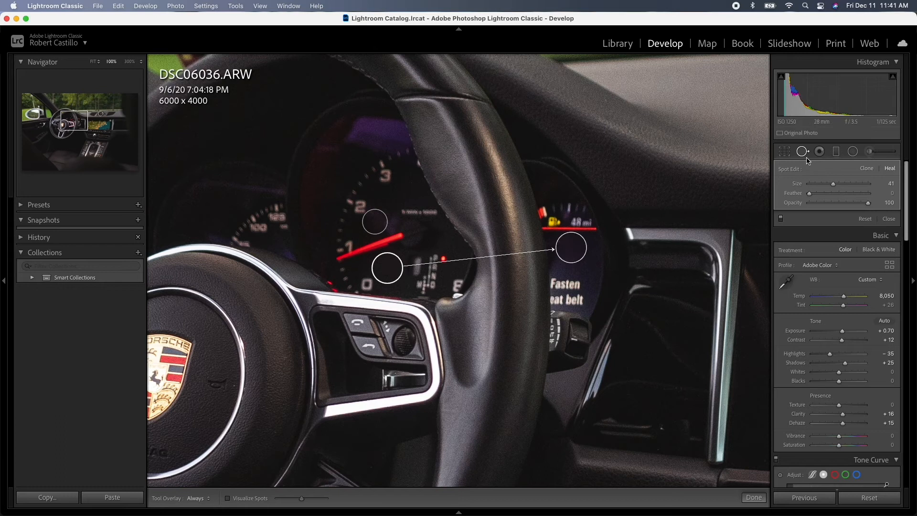
pyautogui.click(804, 153)
pyautogui.click(637, 302)
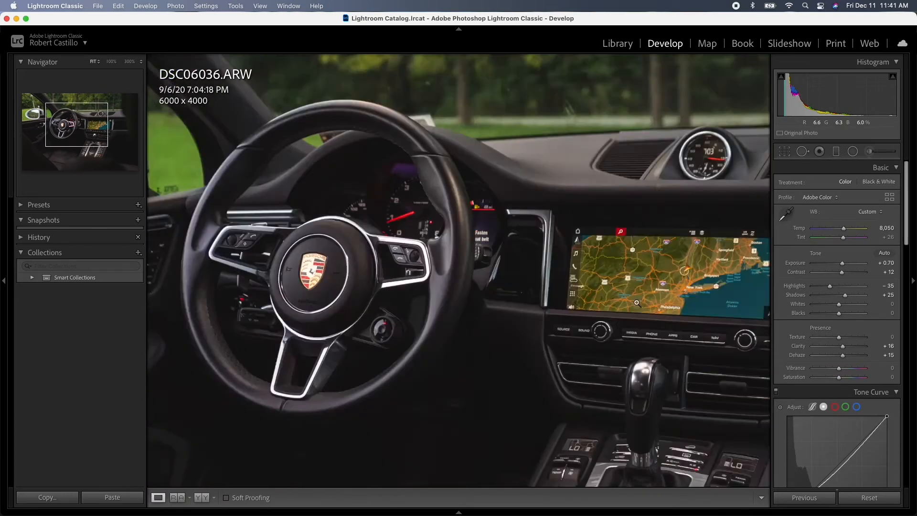
# - Try to heal the yellow fuel warning light beside the range reading with a size 13 spot sampled from the tachometer's dark face
pyautogui.click(463, 195)
pyautogui.moveTo(406, 220); pyautogui.dragTo(430, 231)
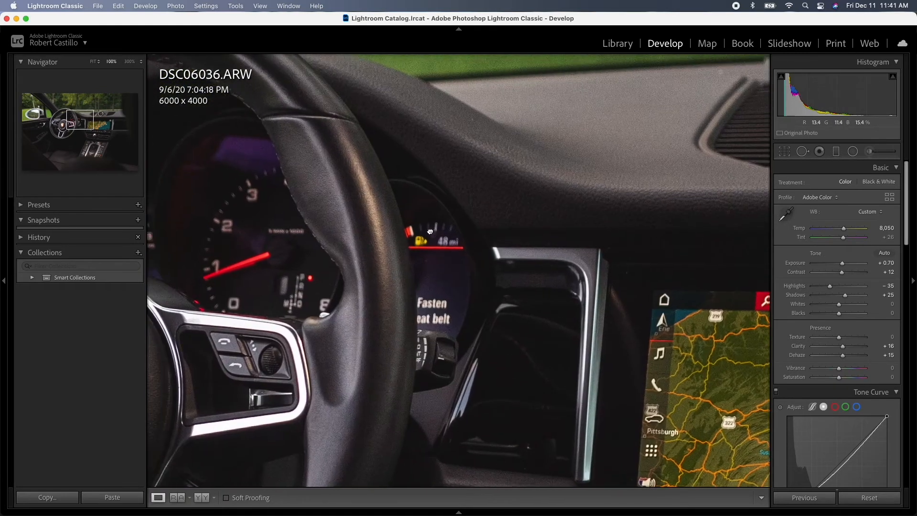
pyautogui.moveTo(528, 251); pyautogui.dragTo(621, 251)
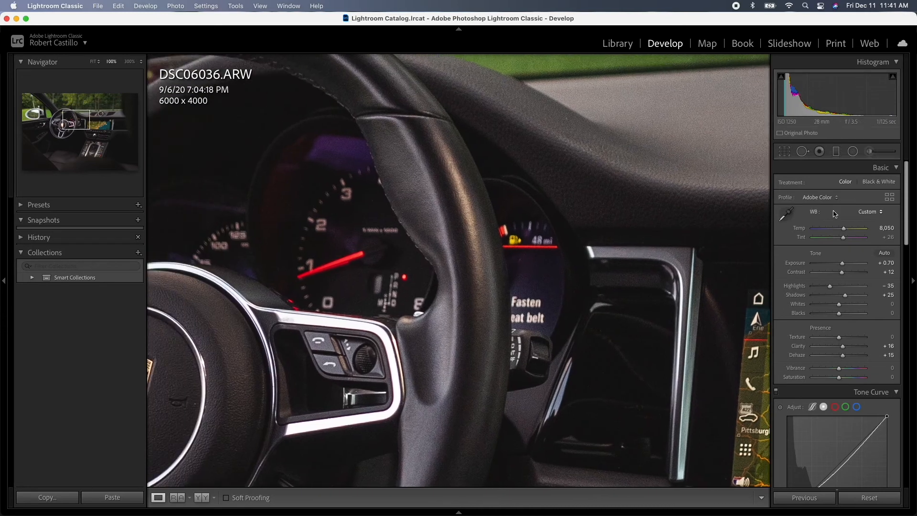
pyautogui.click(803, 152)
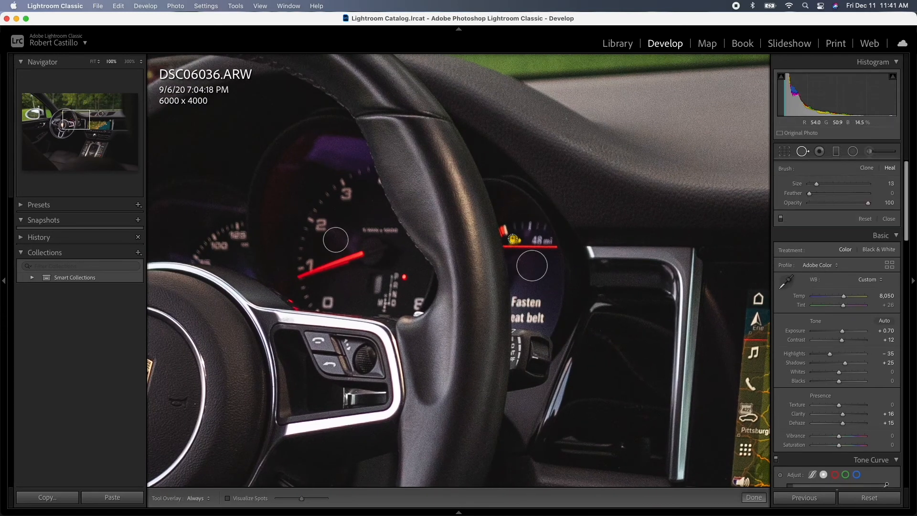
pyautogui.click(514, 238)
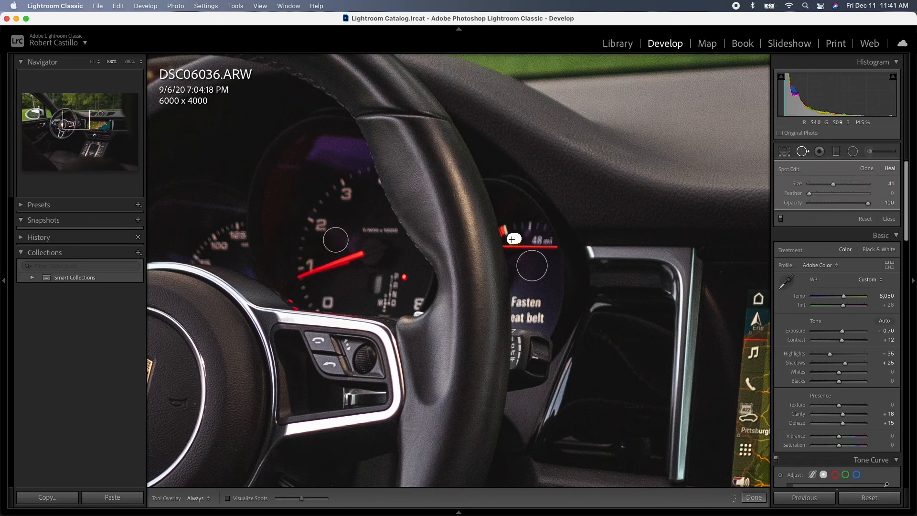
pyautogui.moveTo(512, 240)
pyautogui.mouseDown()
pyautogui.moveTo(520, 229)
pyautogui.moveTo(419, 250)
pyautogui.moveTo(352, 286)
pyautogui.mouseUp()
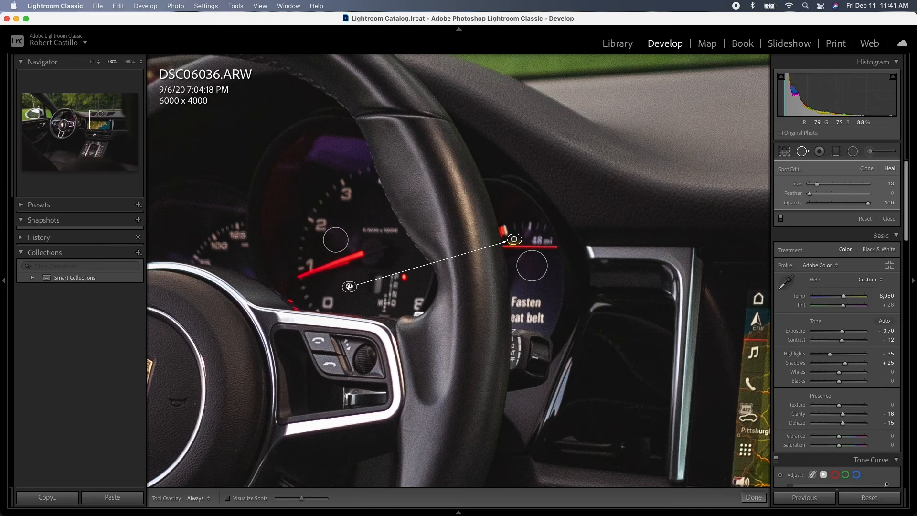
pyautogui.click(802, 152)
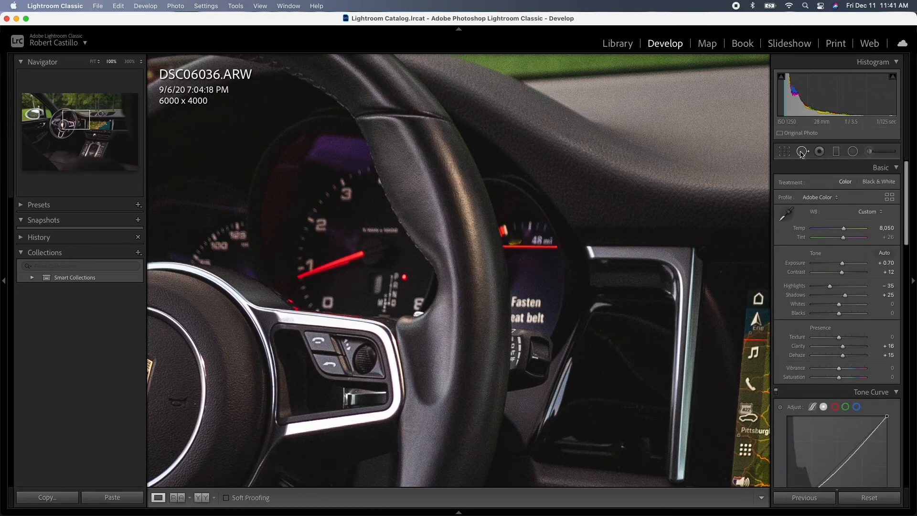
# - Undo the fuel light heal's source change, delete its spot and finish spot removal
pyautogui.press('super+z')
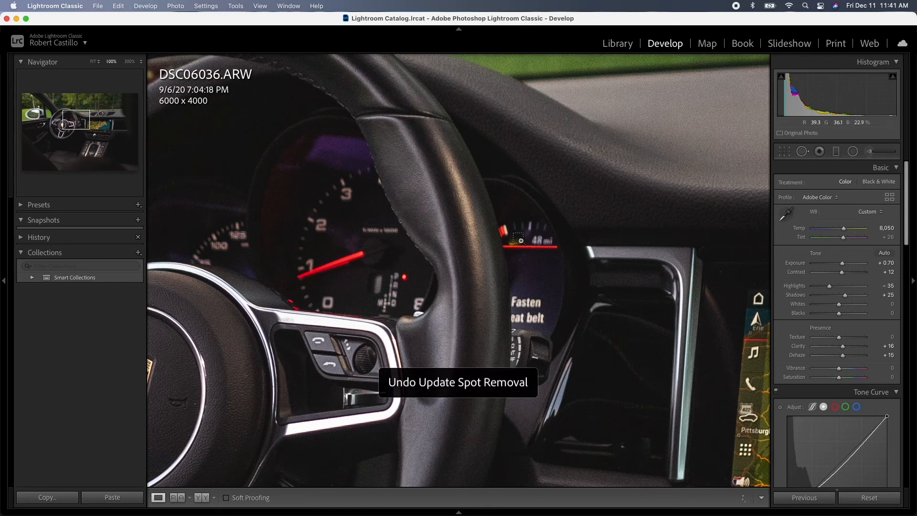
pyautogui.rightClick(514, 240)
pyautogui.press('Escape')
pyautogui.click(803, 151)
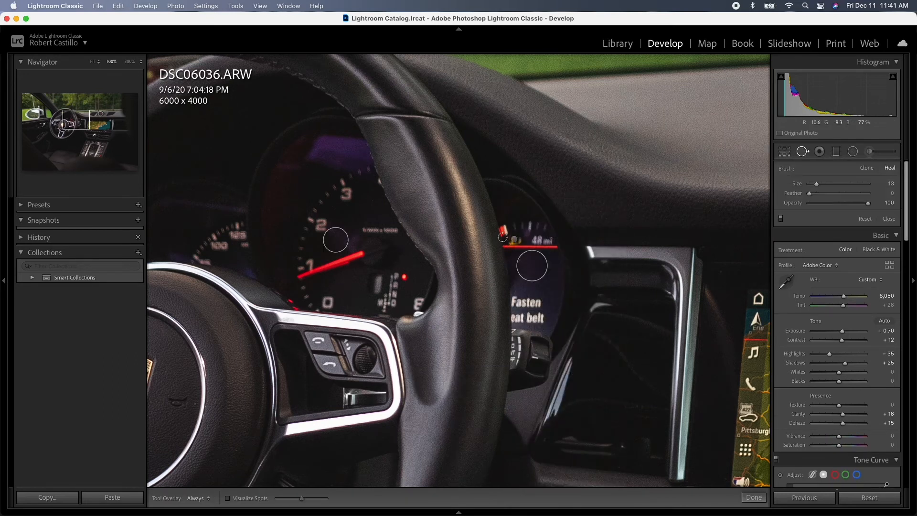
pyautogui.rightClick(515, 239)
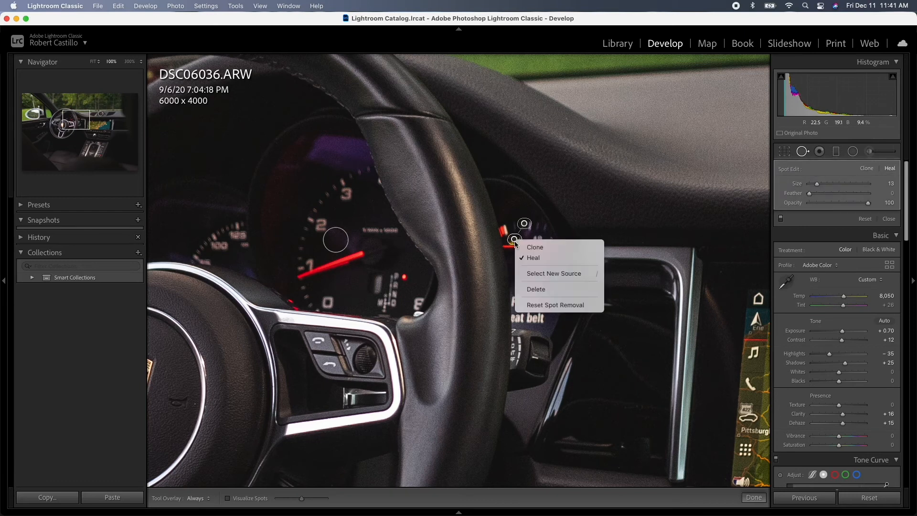
pyautogui.click(539, 290)
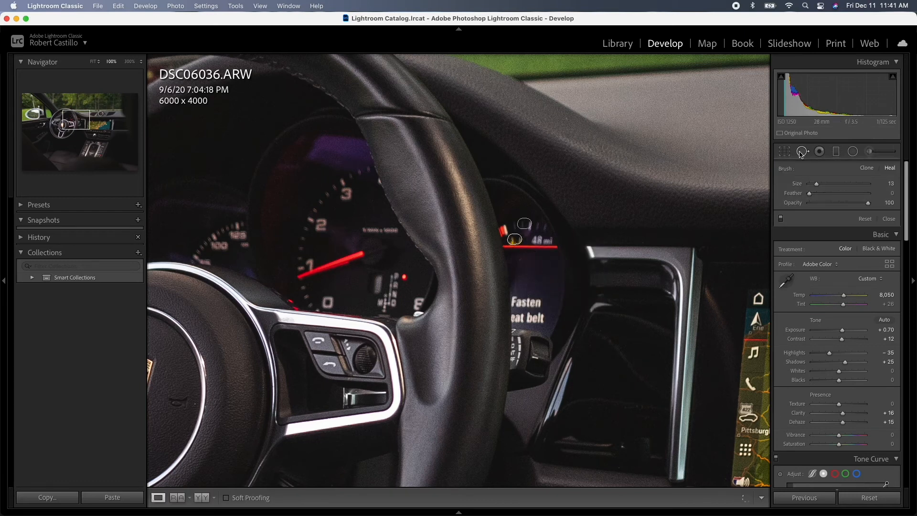
pyautogui.press('q')
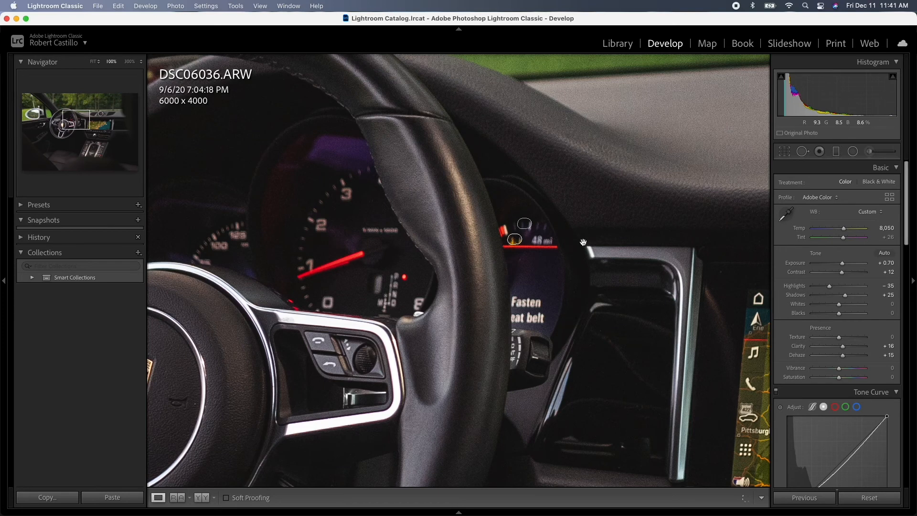
# - Compare the whole photo before and after the edits several times, ending on the edited version
pyautogui.click(523, 246)
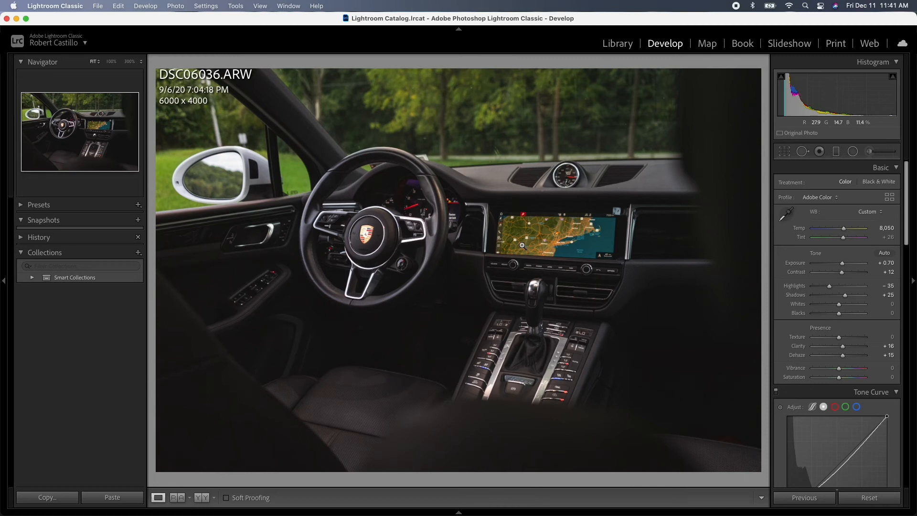
pyautogui.press('\\')
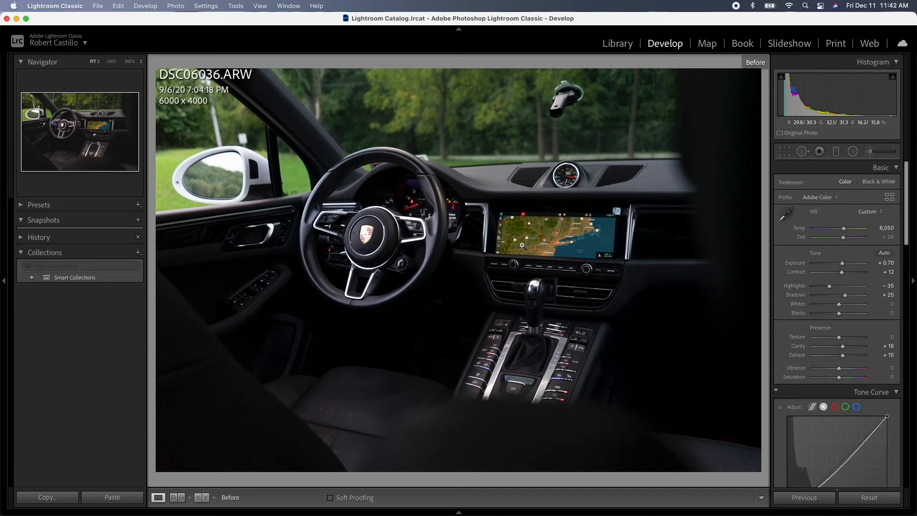
pyautogui.press('\\')
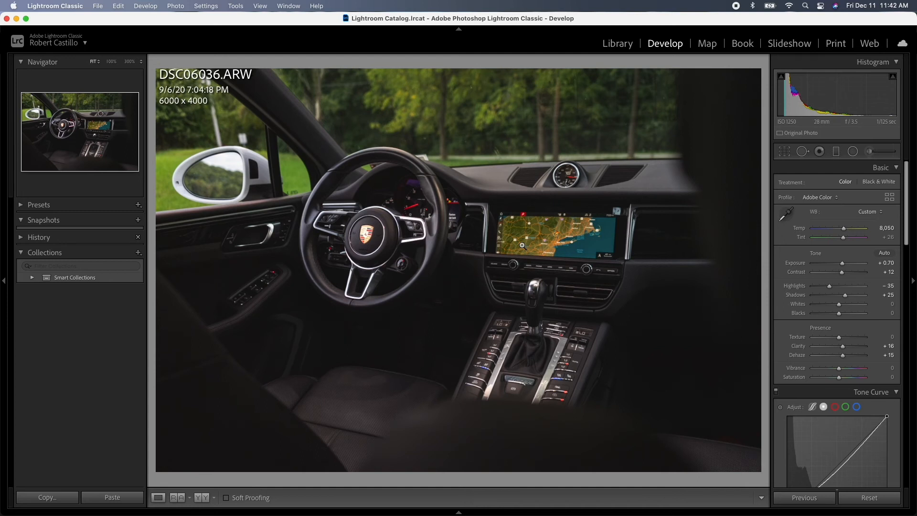
pyautogui.press('\\')
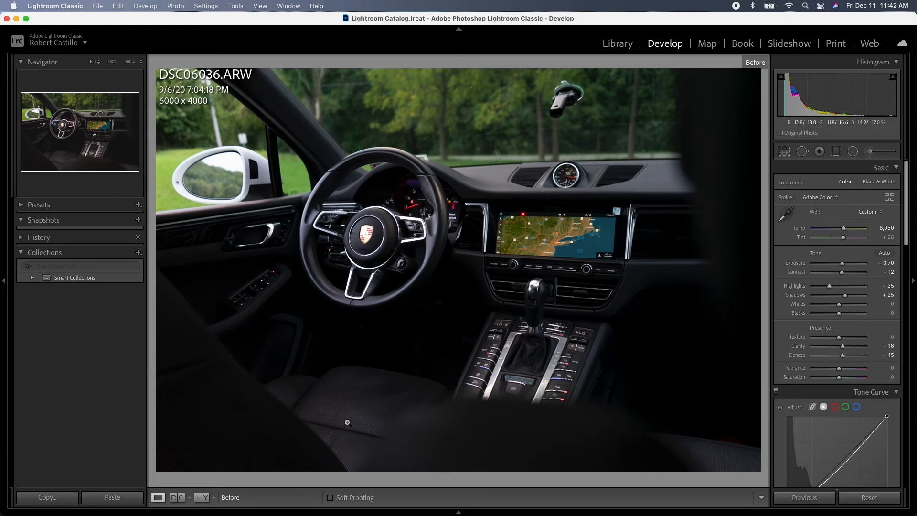
pyautogui.press('\\')
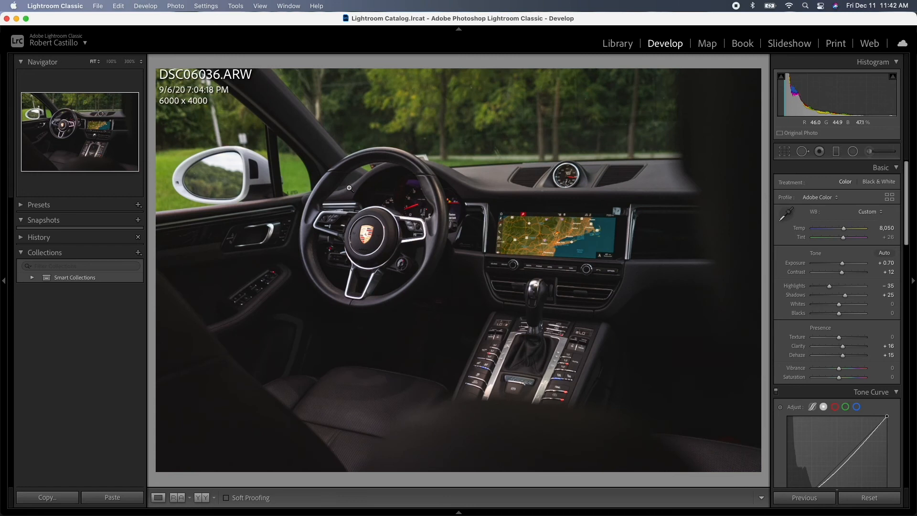
pyautogui.press('\\')
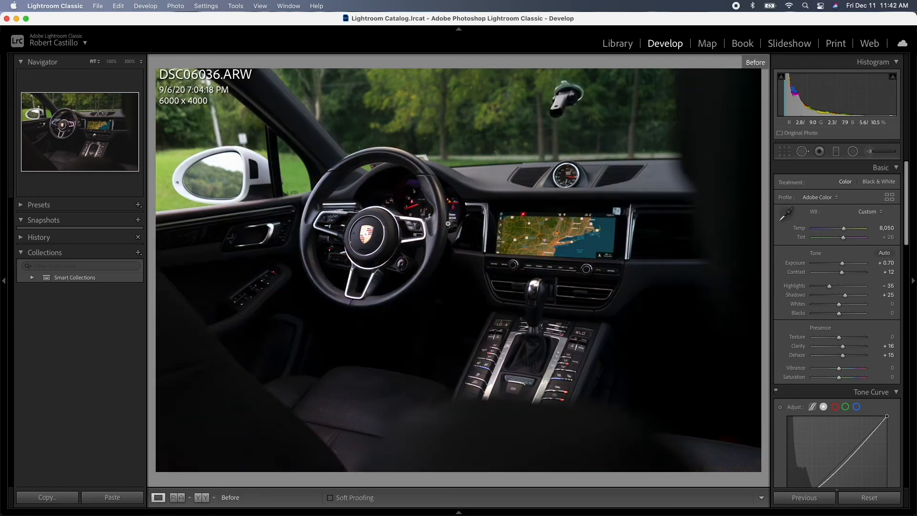
pyautogui.press('\\')
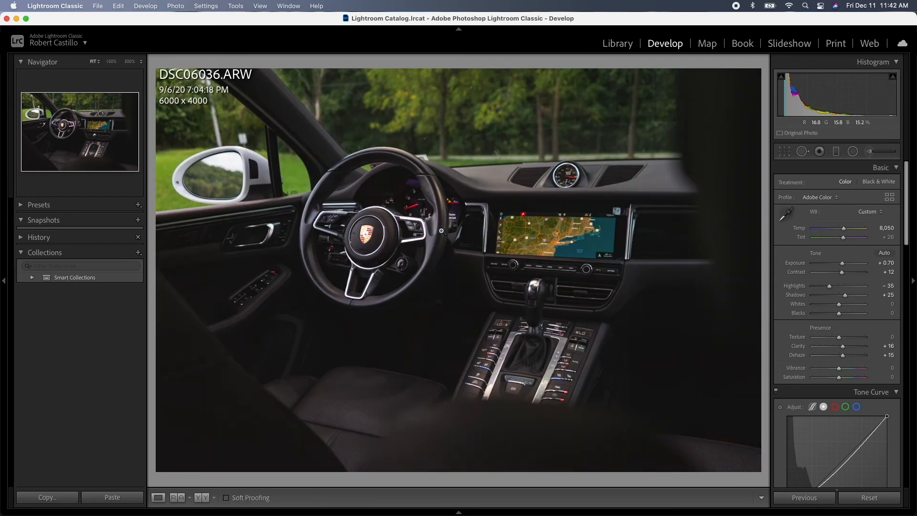